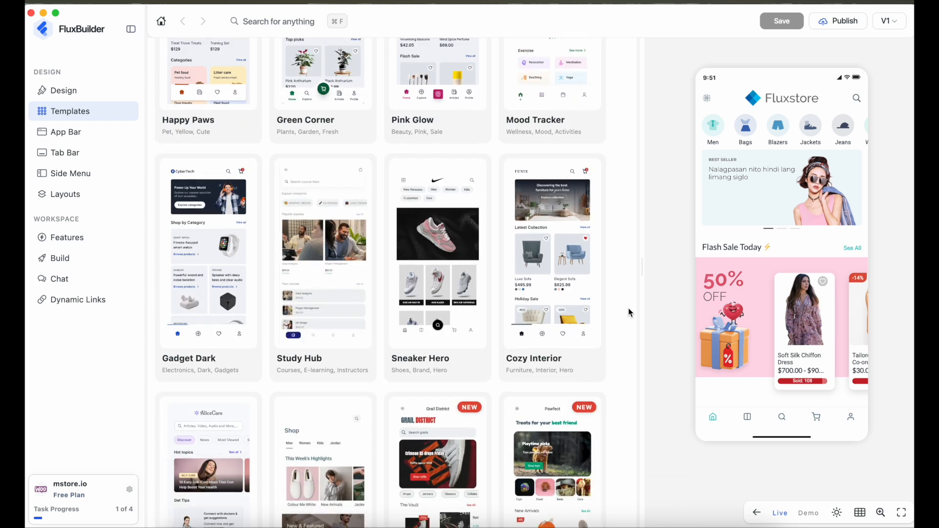
Step: Browse the app template gallery and view the available template categories
{"action": "scroll", "coordinate": [628, 312], "scroll_direction": "down", "scroll_amount": 10}
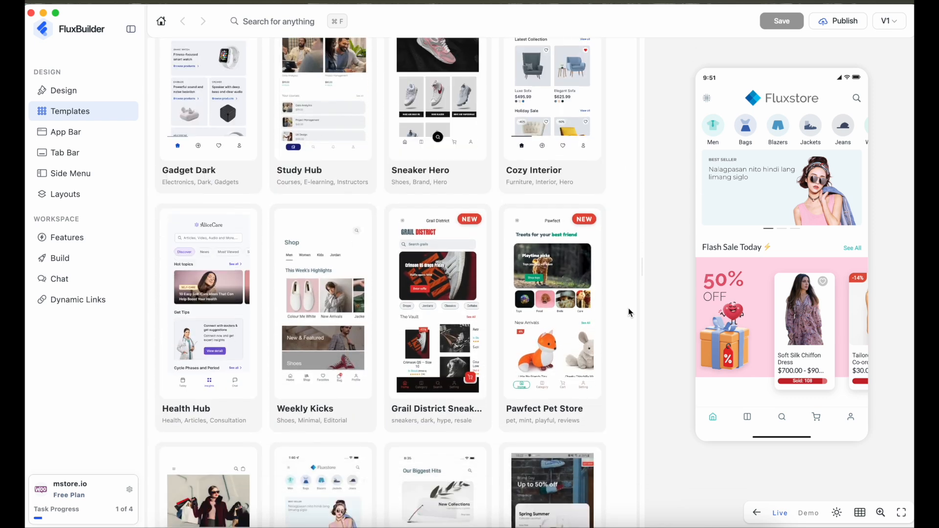
{"action": "scroll", "coordinate": [628, 312], "scroll_direction": "down", "scroll_amount": 1}
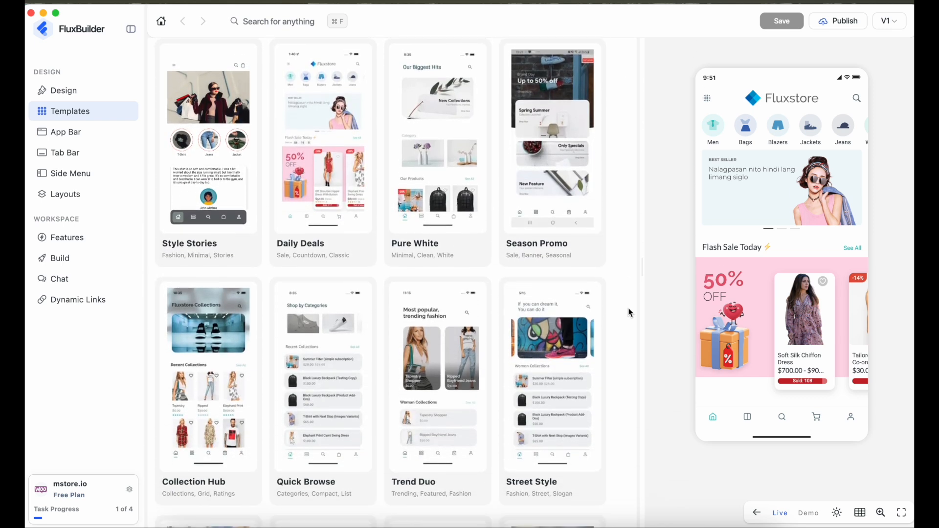
{"action": "scroll", "coordinate": [630, 348], "scroll_direction": "down", "scroll_amount": 10}
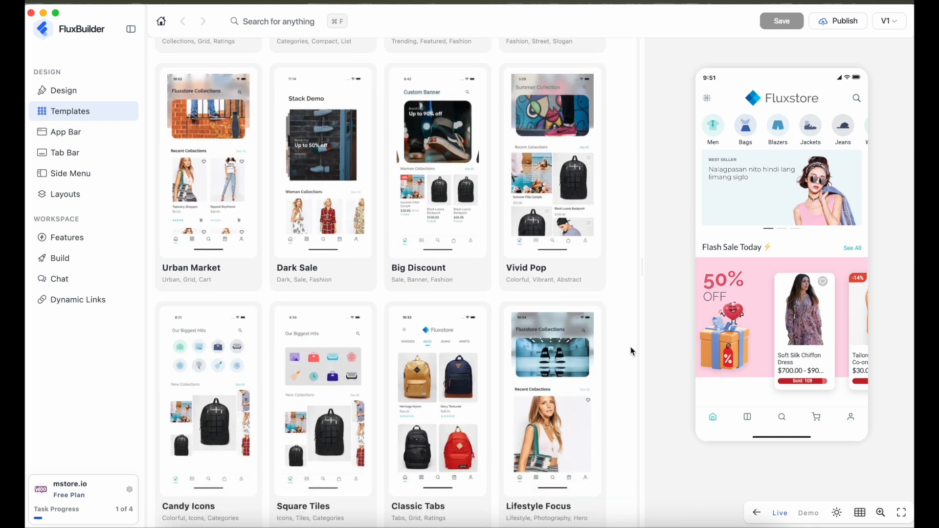
{"action": "scroll", "coordinate": [631, 347], "scroll_direction": "down", "scroll_amount": 14}
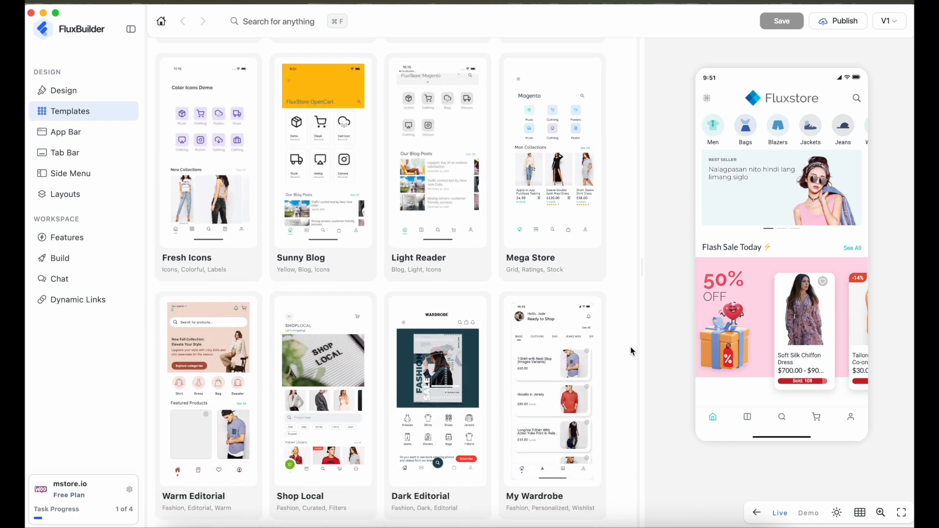
{"action": "scroll", "coordinate": [630, 347], "scroll_direction": "down", "scroll_amount": 2}
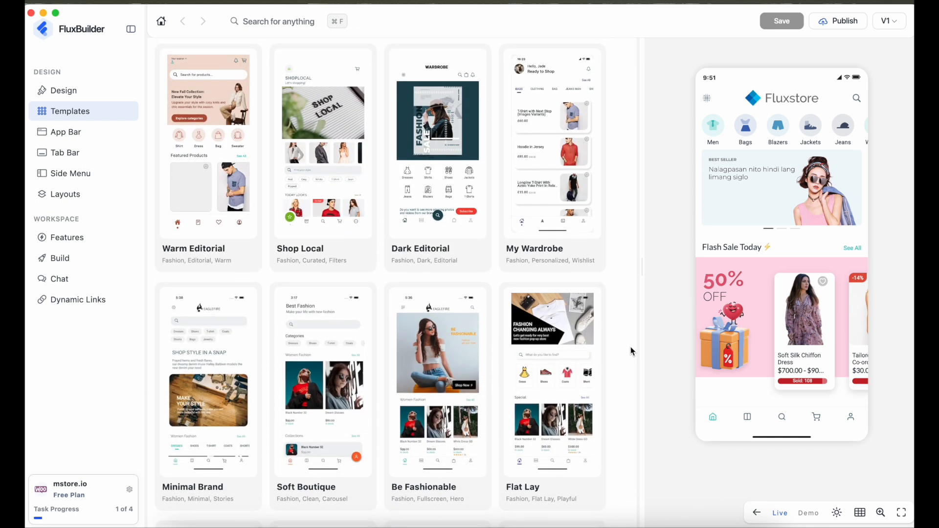
{"action": "scroll", "coordinate": [628, 491], "scroll_direction": "up", "scroll_amount": 20}
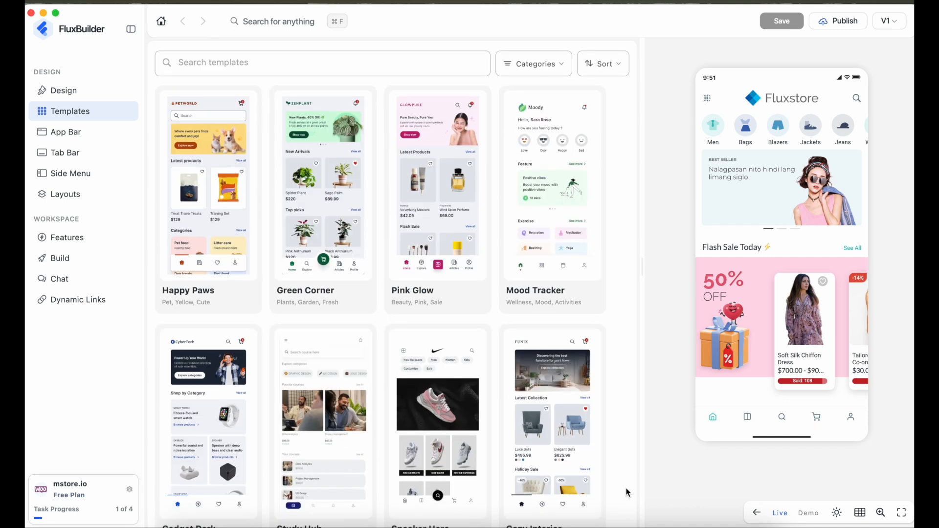
{"action": "left_click", "coordinate": [546, 66]}
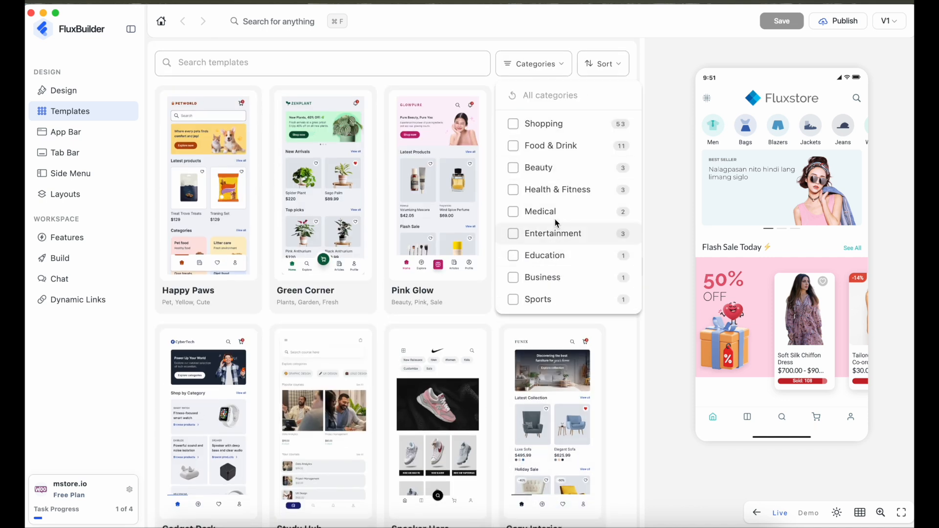
Step: Sort the templates by Newest first and apply the Peak Fuel supplement template, overriding the previous design
{"action": "left_click", "coordinate": [597, 65]}
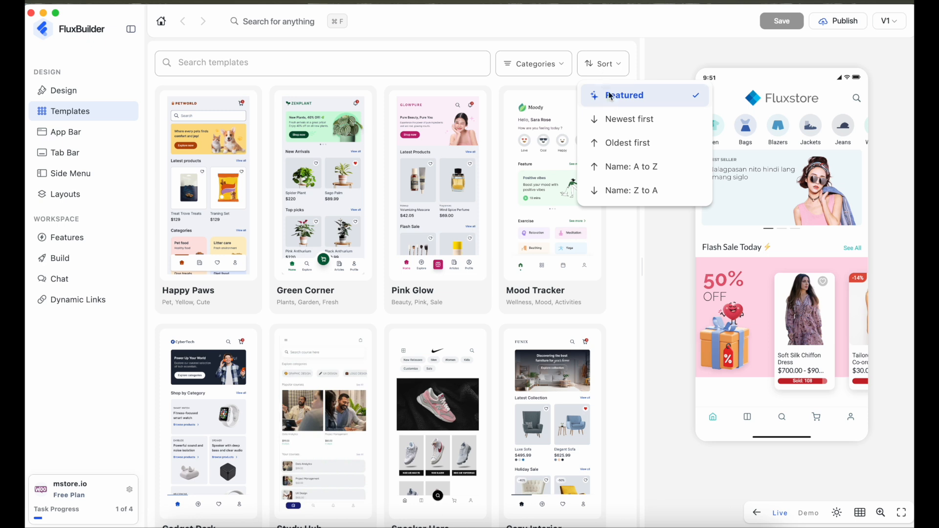
{"action": "left_click", "coordinate": [626, 120]}
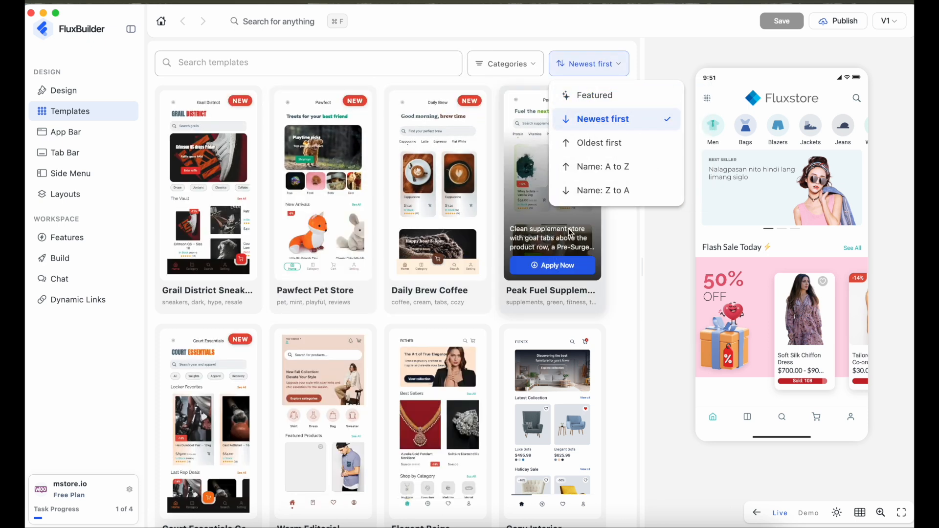
{"action": "left_click", "coordinate": [525, 245]}
{"action": "left_click", "coordinate": [551, 266]}
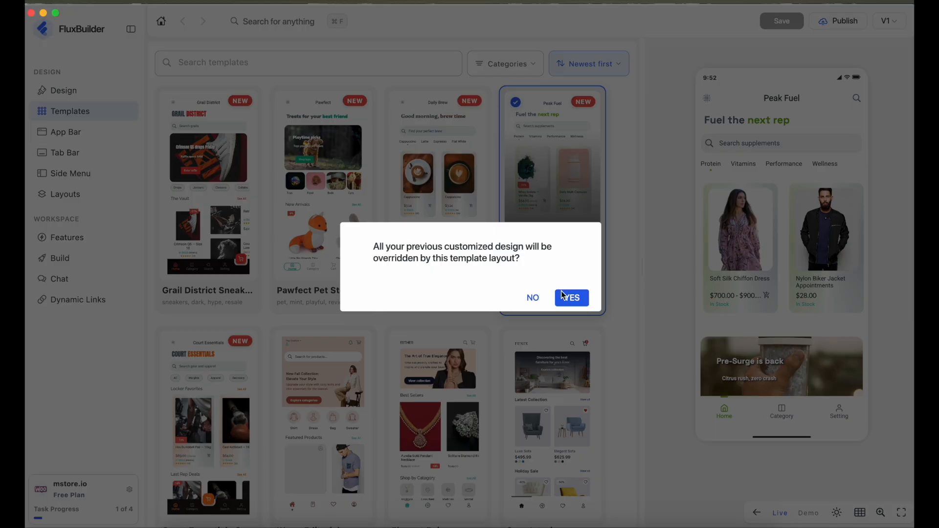
{"action": "left_click", "coordinate": [571, 298]}
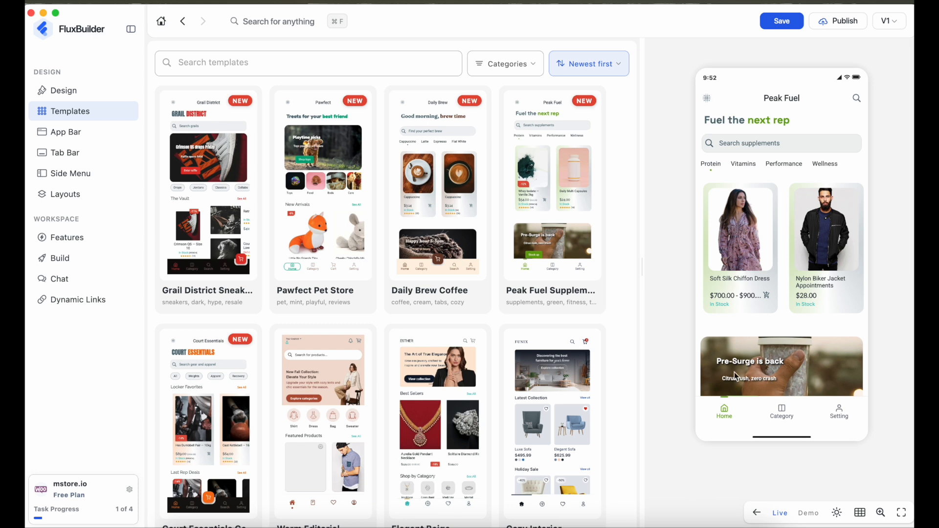
Step: Apply the AppBar layout that has a menu icon, a "Find your coffee..." search box and a notification icon
{"action": "left_click", "coordinate": [62, 137]}
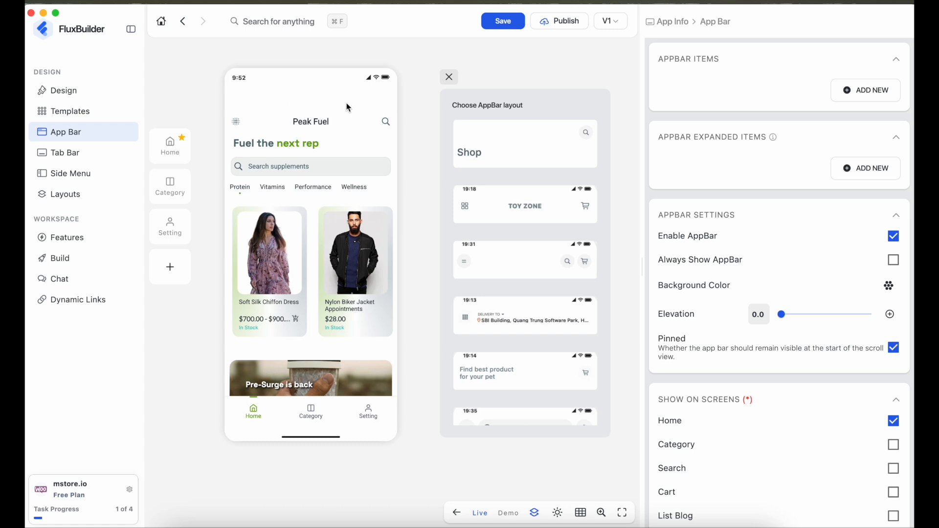
{"action": "scroll", "coordinate": [499, 298], "scroll_direction": "down", "scroll_amount": 2}
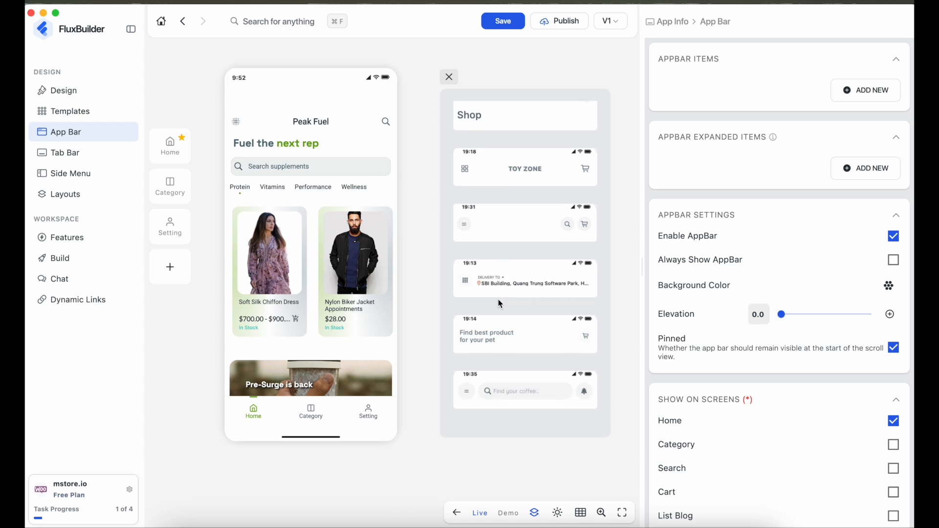
{"action": "left_click", "coordinate": [532, 399]}
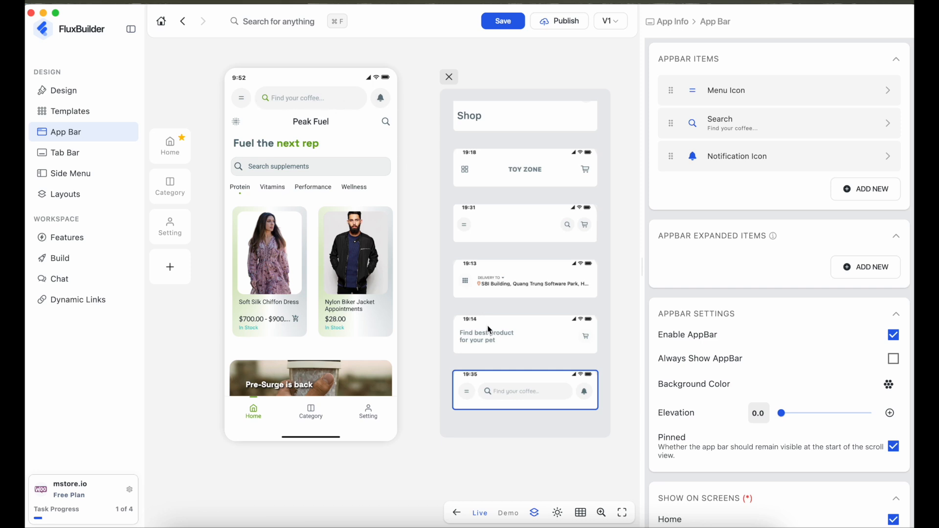
{"action": "left_click", "coordinate": [535, 514]}
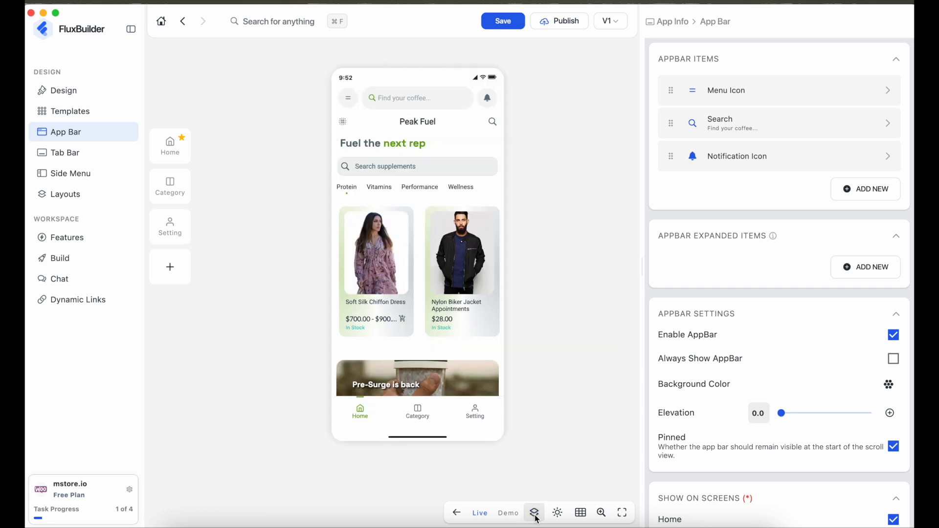
{"action": "left_click", "coordinate": [536, 517]}
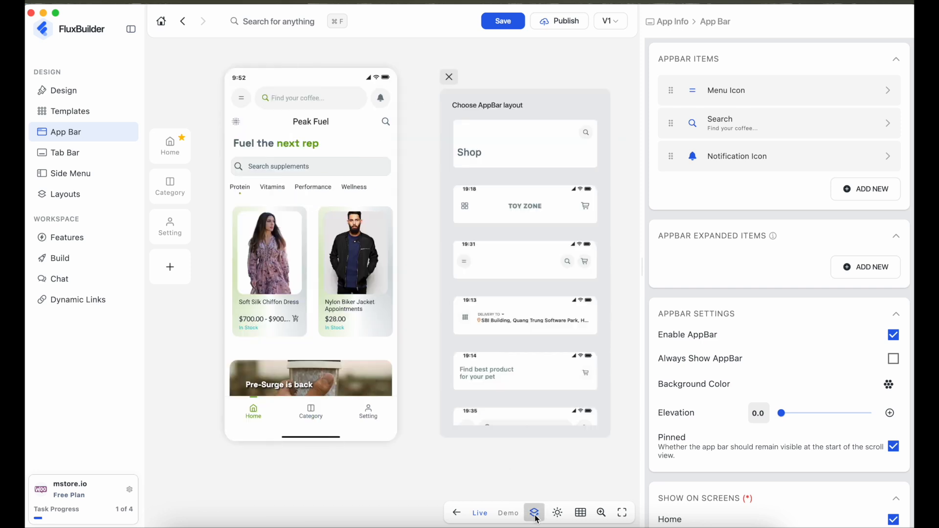
Step: Close the AppBar layout chooser and delete the Peak Fuel logo header from the home screen
{"action": "left_click", "coordinate": [446, 76]}
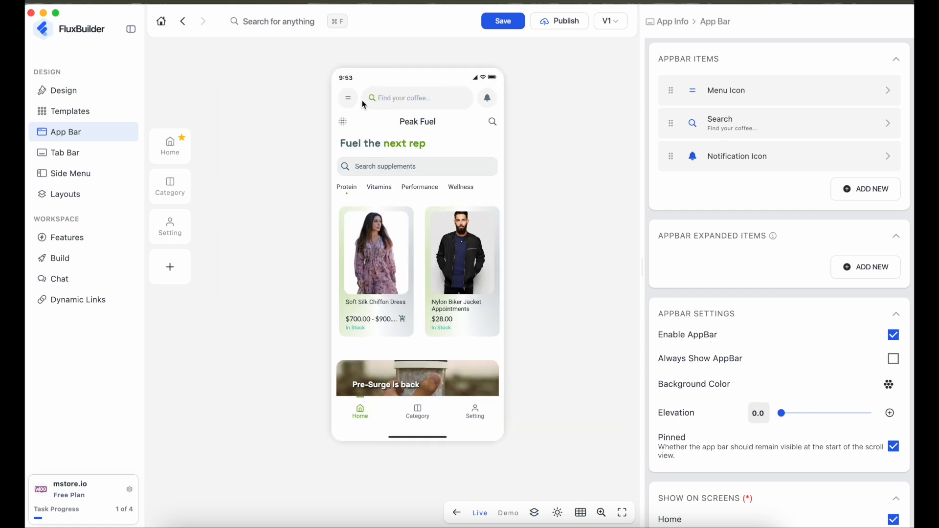
{"action": "left_click", "coordinate": [523, 127]}
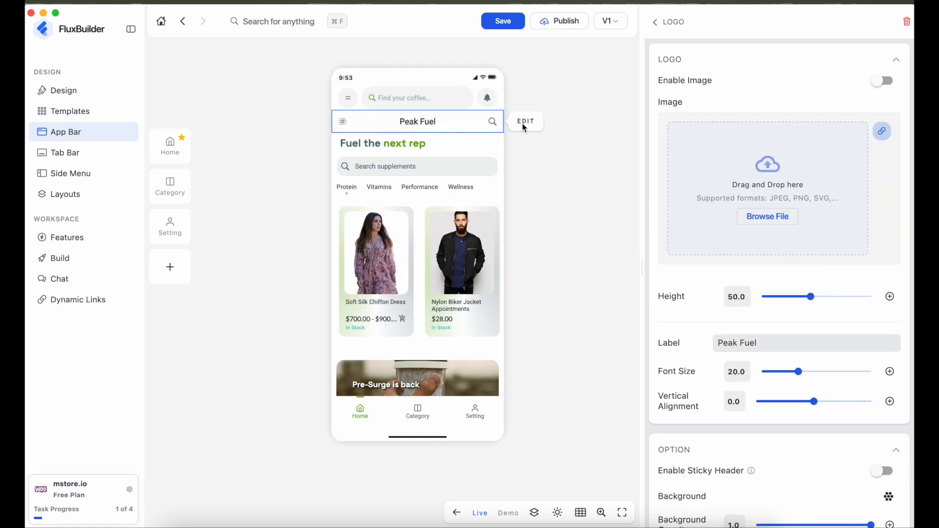
{"action": "left_click", "coordinate": [906, 24]}
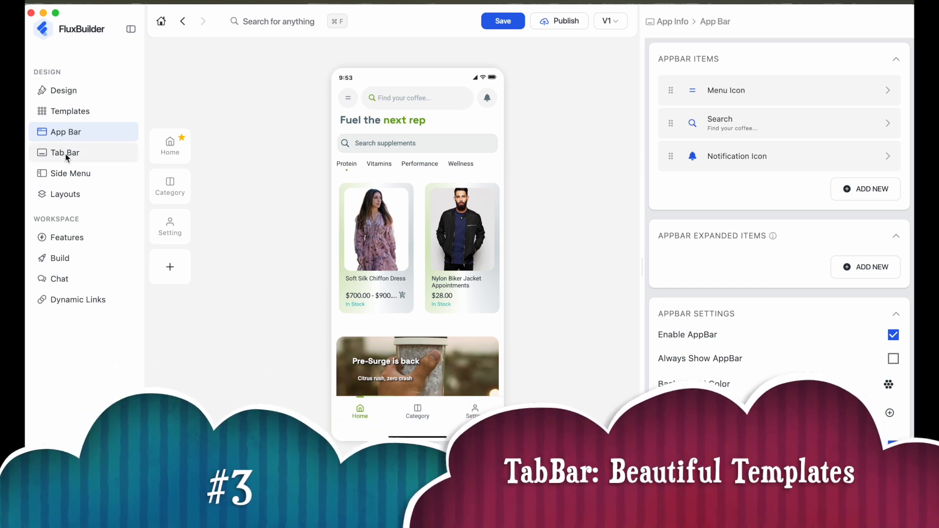
Step: Try the Liquid Glass TabBar layout, and apply the rounded white floating TabBar layout instead
{"action": "left_click", "coordinate": [67, 156]}
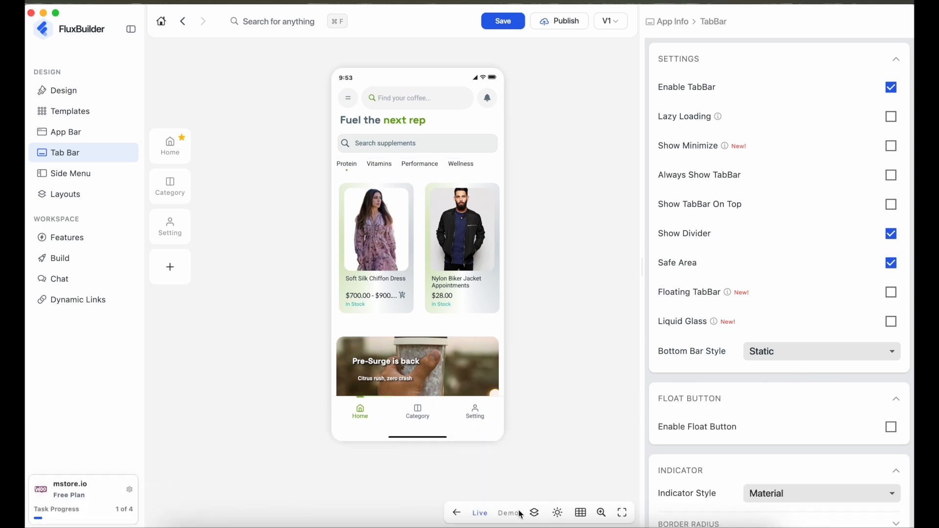
{"action": "left_click", "coordinate": [535, 513]}
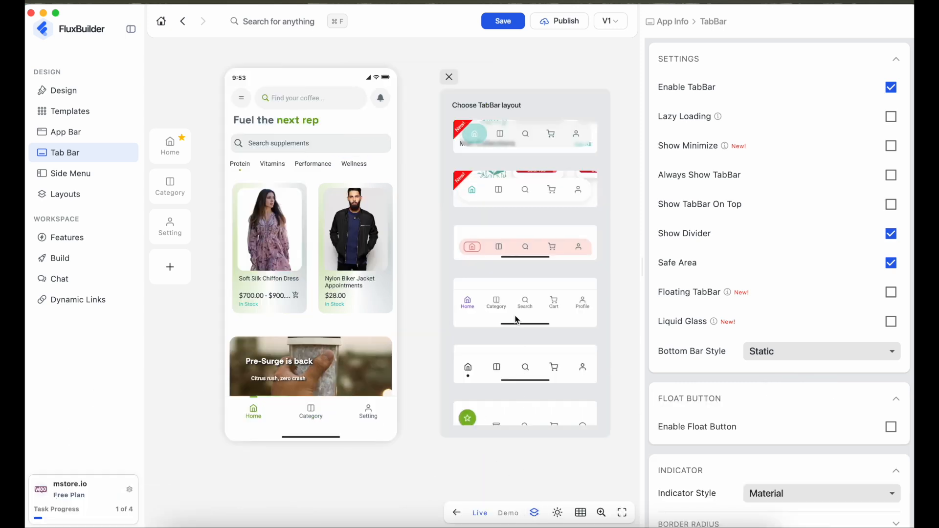
{"action": "scroll", "coordinate": [516, 292], "scroll_direction": "down", "scroll_amount": 10}
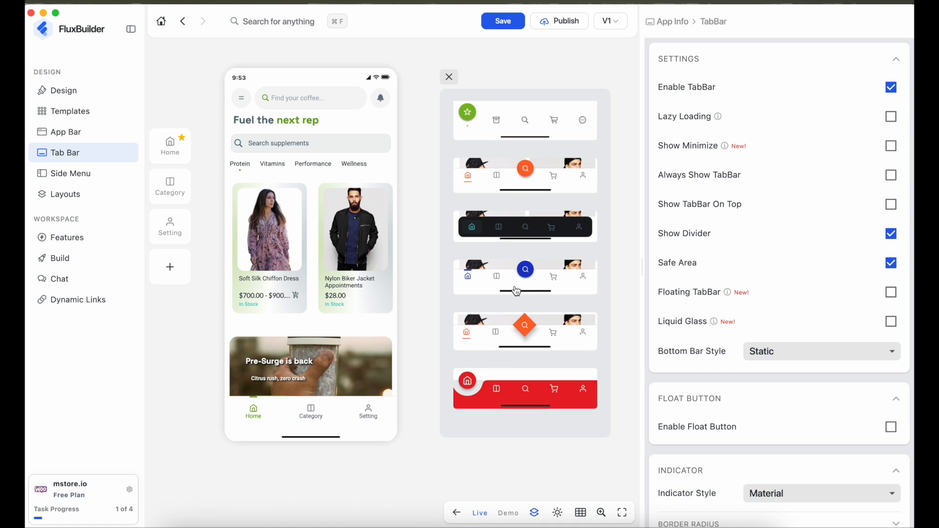
{"action": "scroll", "coordinate": [514, 298], "scroll_direction": "up", "scroll_amount": 10}
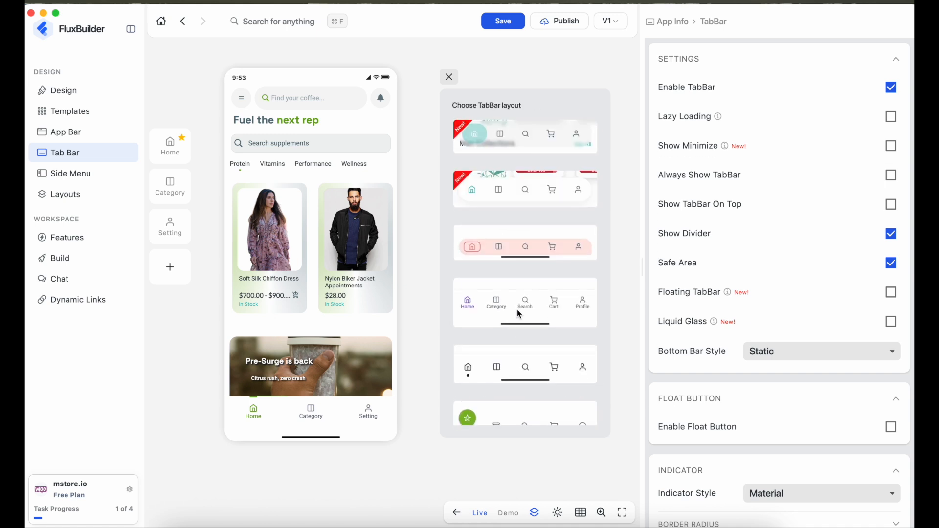
{"action": "left_click", "coordinate": [535, 133]}
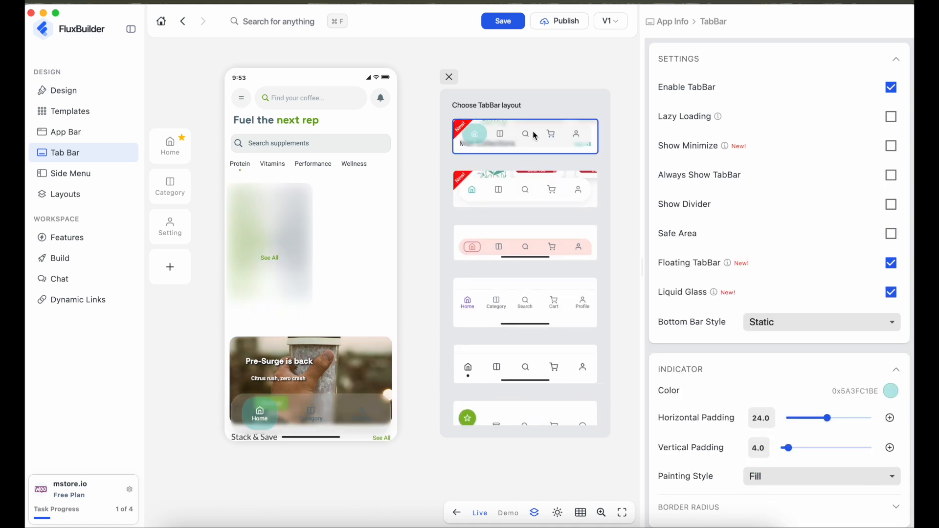
{"action": "left_click", "coordinate": [506, 197]}
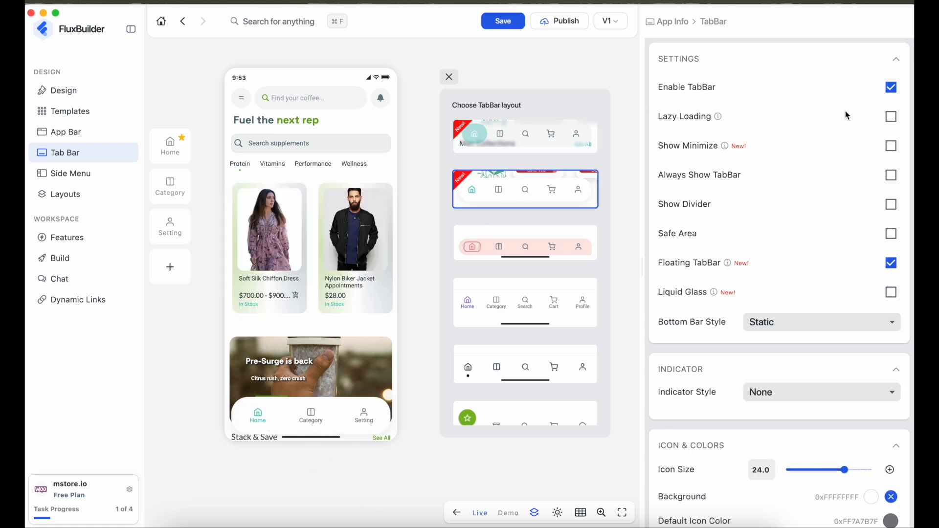
Step: Enable Lazy Loading and Show Minimize for the TabBar and expand the minimized tab menu in the preview
{"action": "left_click", "coordinate": [891, 117]}
{"action": "left_click", "coordinate": [892, 146]}
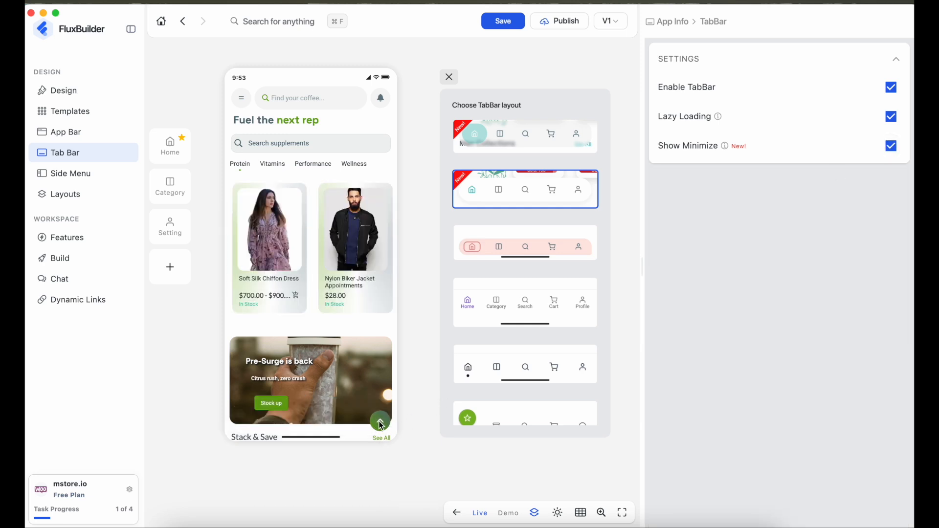
{"action": "left_click", "coordinate": [380, 425]}
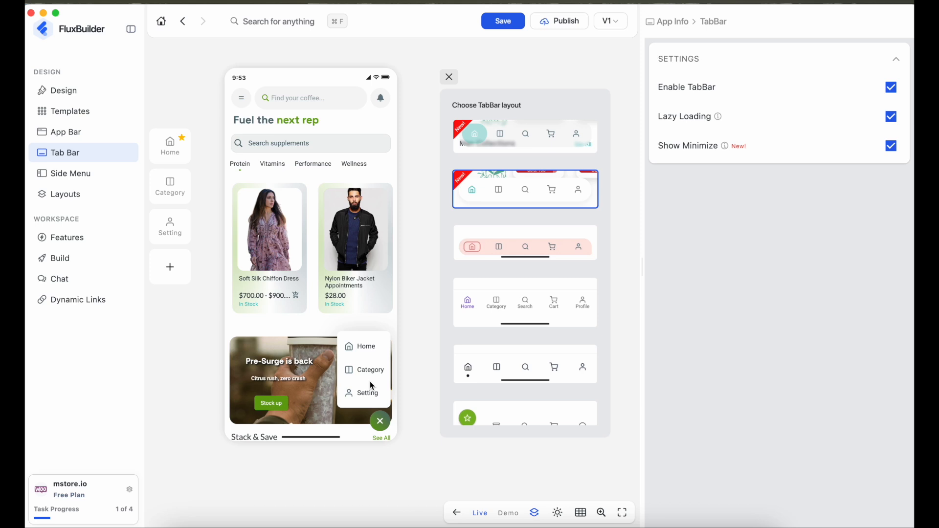
Step: Set the Side Menu zoom style to Scale Bottom and preview opening and closing the menu
{"action": "left_click", "coordinate": [80, 178]}
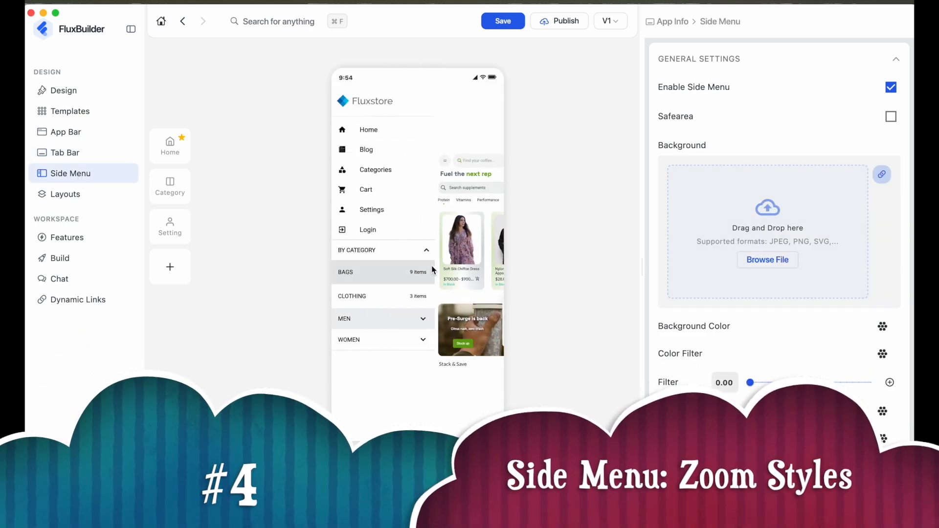
{"action": "left_click", "coordinate": [486, 272]}
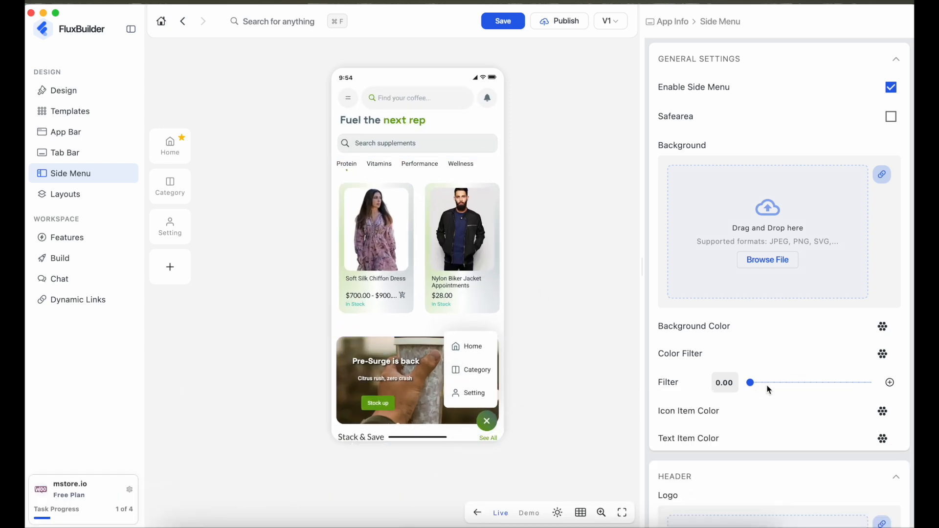
{"action": "scroll", "coordinate": [768, 389], "scroll_direction": "down", "scroll_amount": 15}
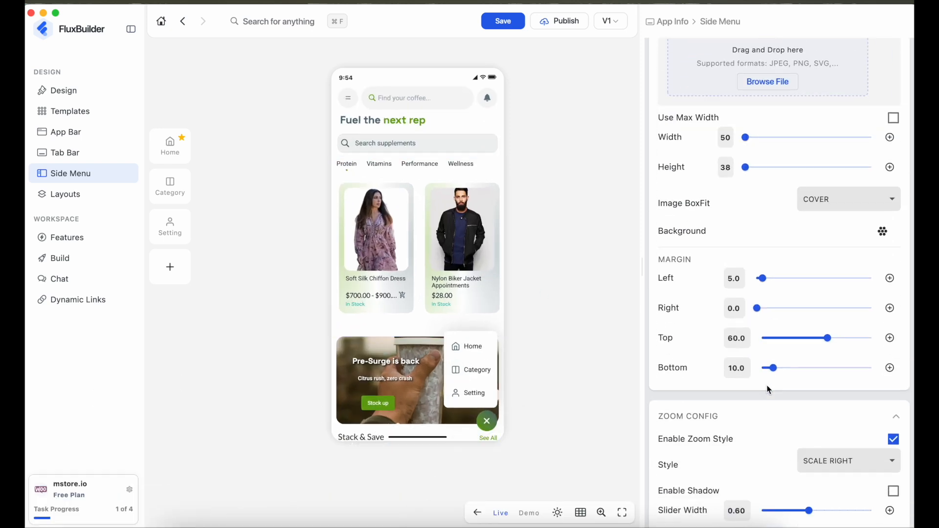
{"action": "scroll", "coordinate": [768, 390], "scroll_direction": "down", "scroll_amount": 5}
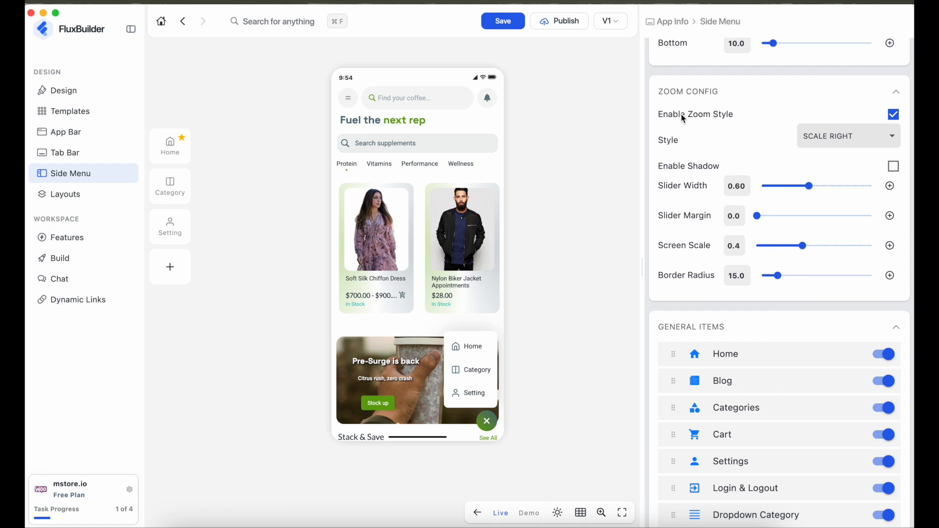
{"action": "left_click", "coordinate": [842, 138]}
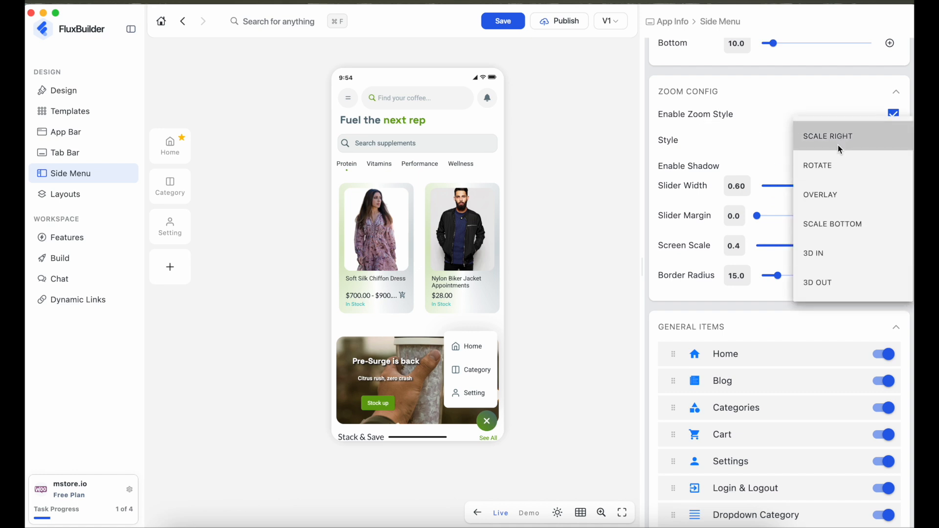
{"action": "left_click", "coordinate": [831, 224]}
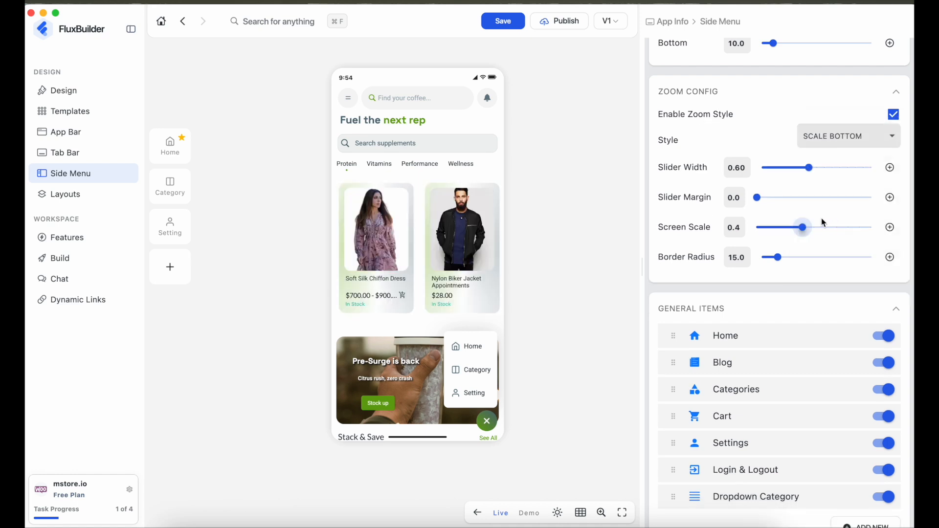
{"action": "left_click", "coordinate": [349, 101]}
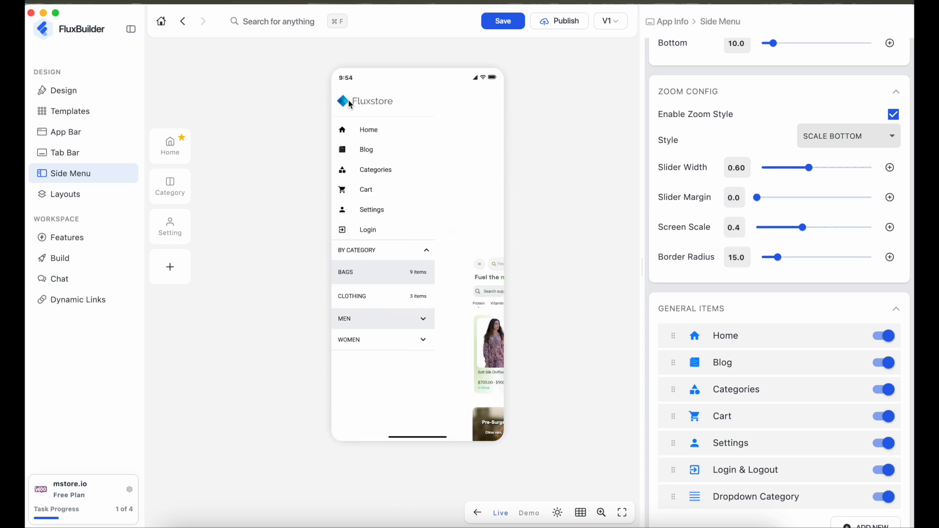
{"action": "left_click", "coordinate": [492, 341]}
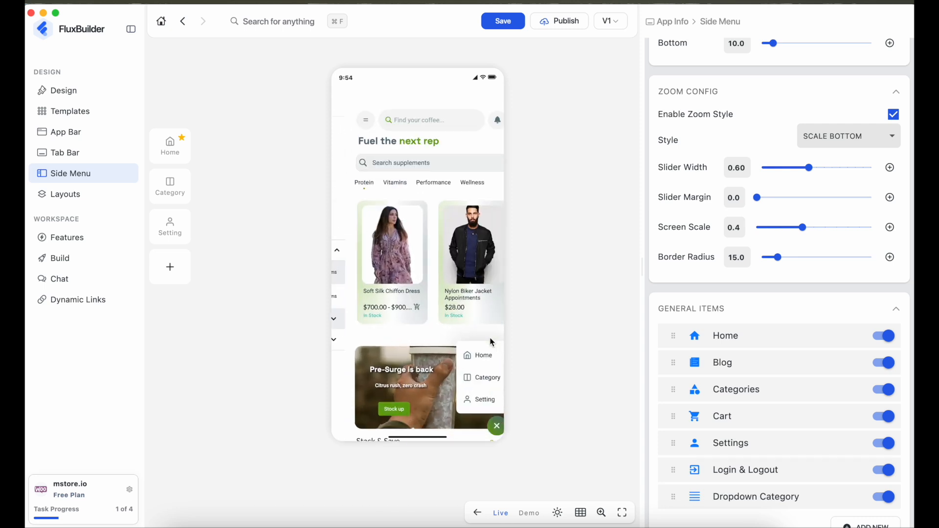
Step: Set the Side Menu zoom style to 3D Out and preview opening and closing the menu
{"action": "left_click", "coordinate": [884, 140]}
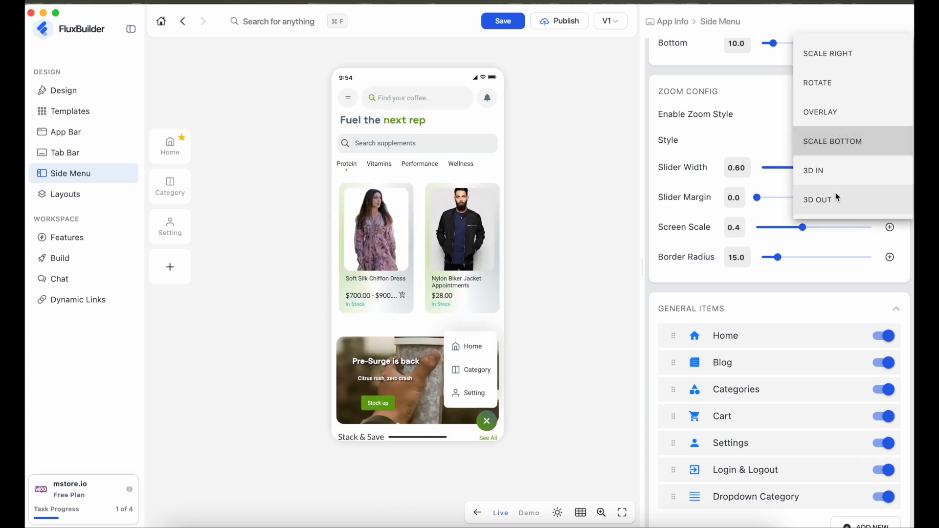
{"action": "left_click", "coordinate": [829, 207]}
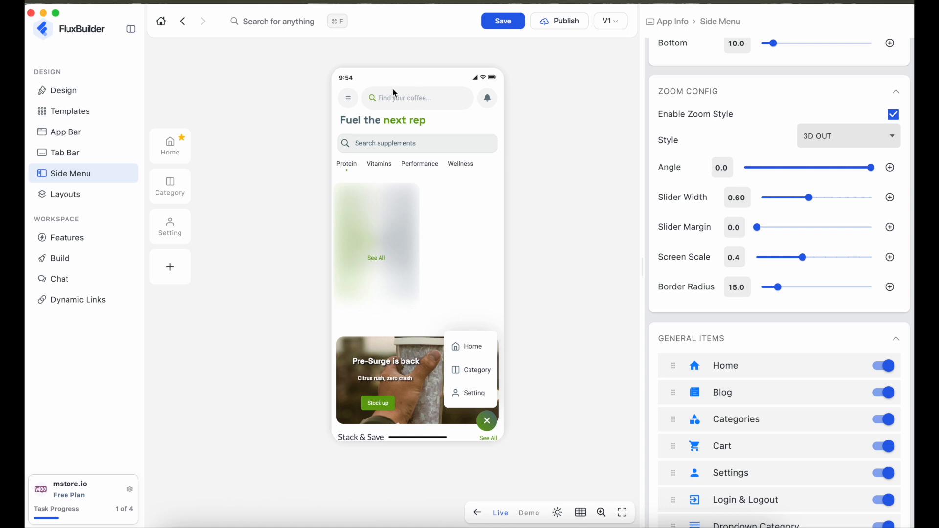
{"action": "left_click", "coordinate": [349, 99]}
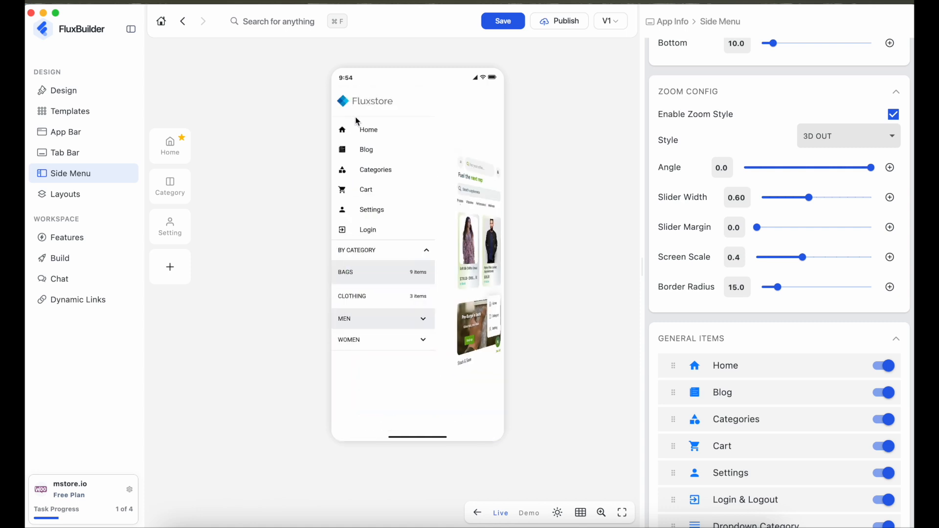
{"action": "left_click", "coordinate": [480, 262]}
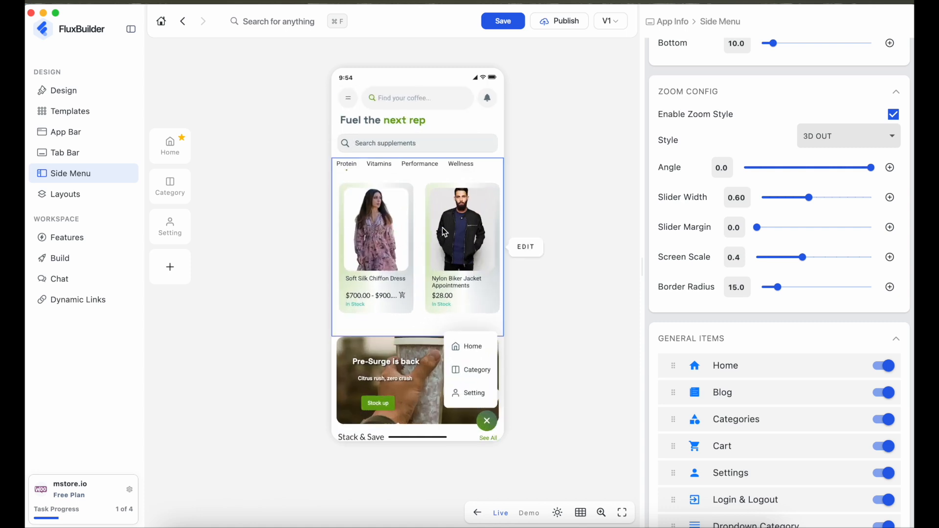
{"action": "left_click", "coordinate": [349, 101]}
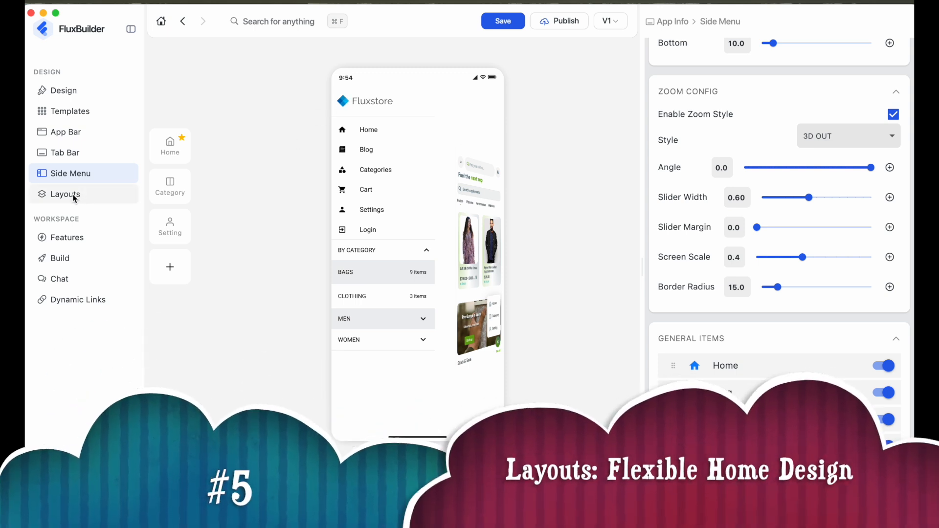
Step: Go to the home screen layouts and delete the "Pre-Surge is back" banner from the app preview
{"action": "left_click", "coordinate": [75, 195]}
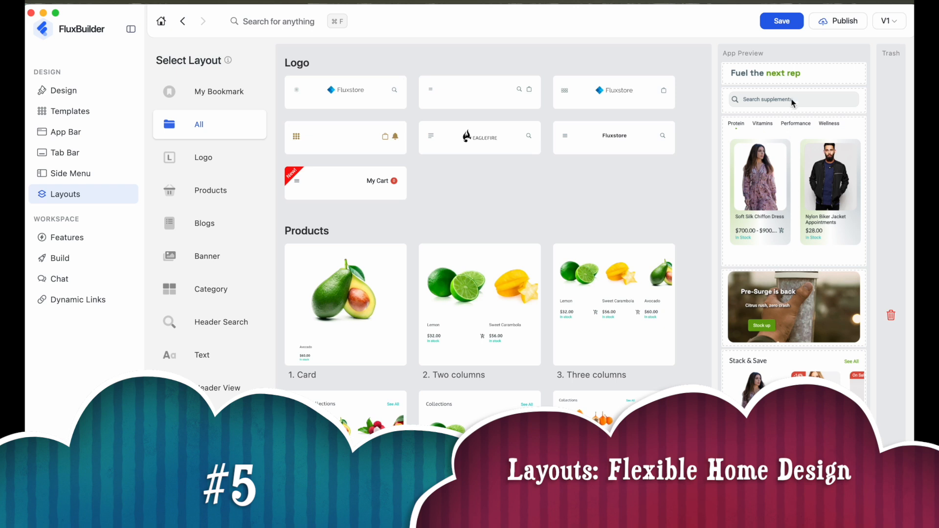
{"action": "left_click_drag", "start_coordinate": [796, 322], "coordinate": [895, 318]}
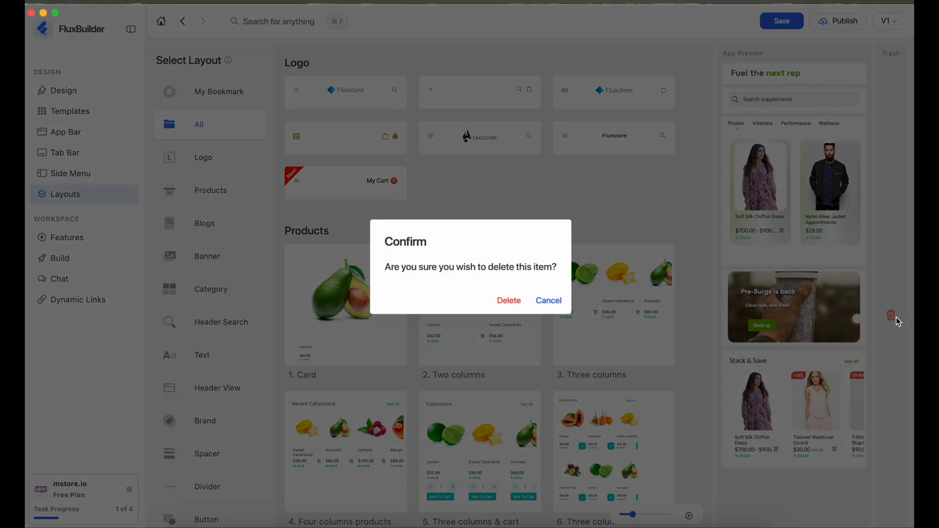
{"action": "left_click", "coordinate": [509, 301]}
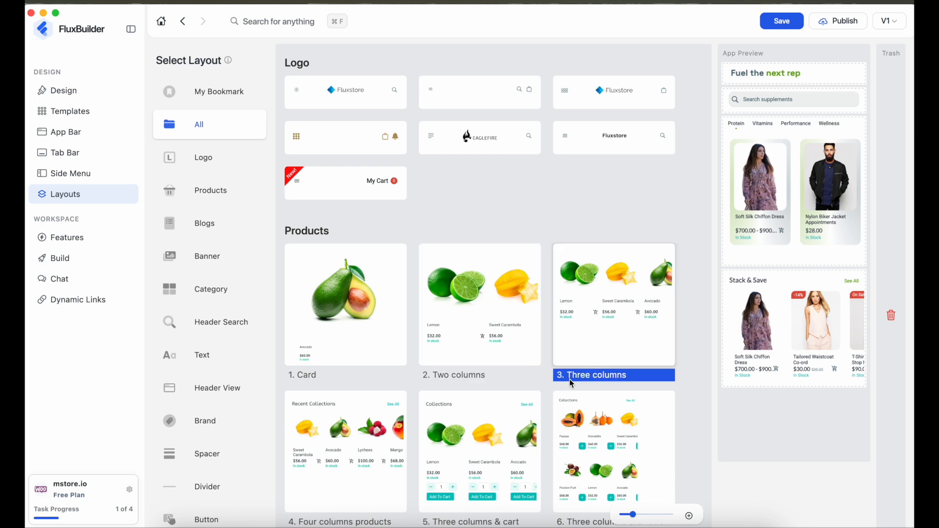
Step: Add the Swiper banner layout to the home screen between the product tabs and the Stack & Save section
{"action": "scroll", "coordinate": [569, 382], "scroll_direction": "down", "scroll_amount": 10}
{"action": "scroll", "coordinate": [571, 383], "scroll_direction": "down", "scroll_amount": 15}
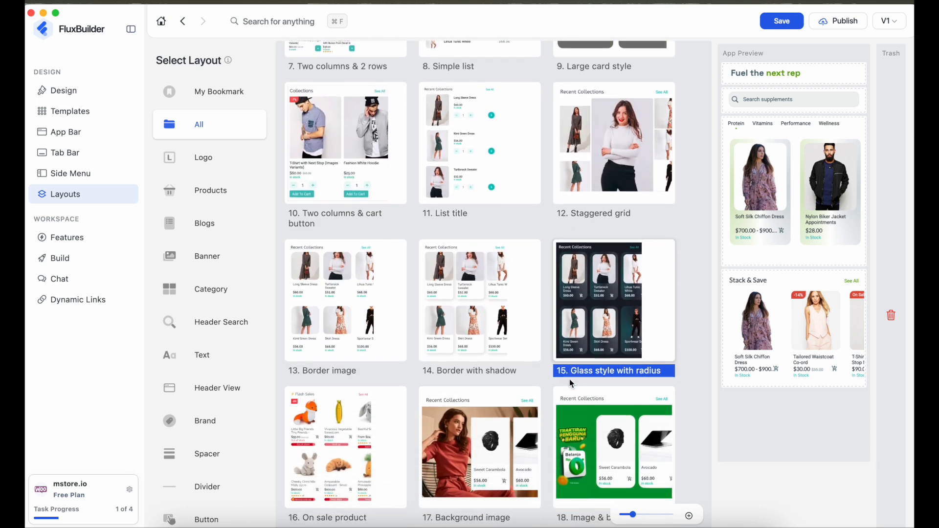
{"action": "scroll", "coordinate": [571, 382], "scroll_direction": "down", "scroll_amount": 8}
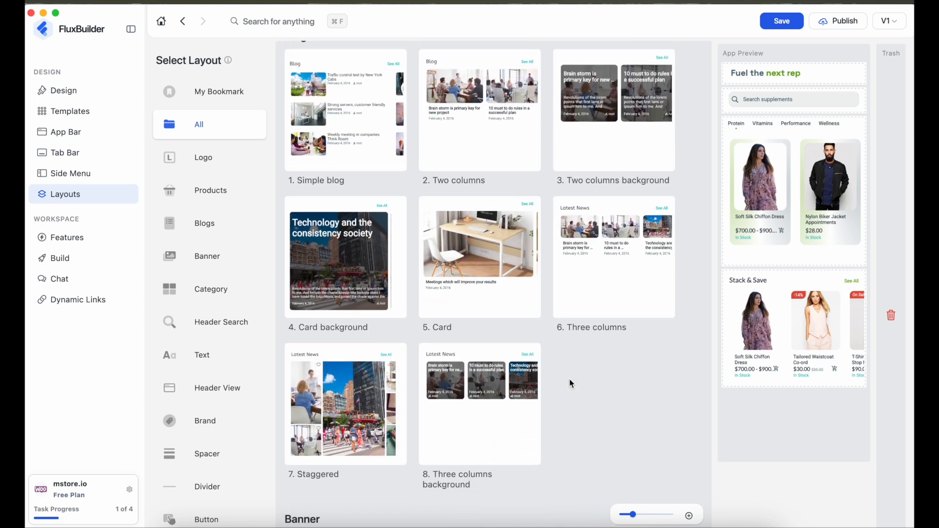
{"action": "scroll", "coordinate": [570, 379], "scroll_direction": "down", "scroll_amount": 5}
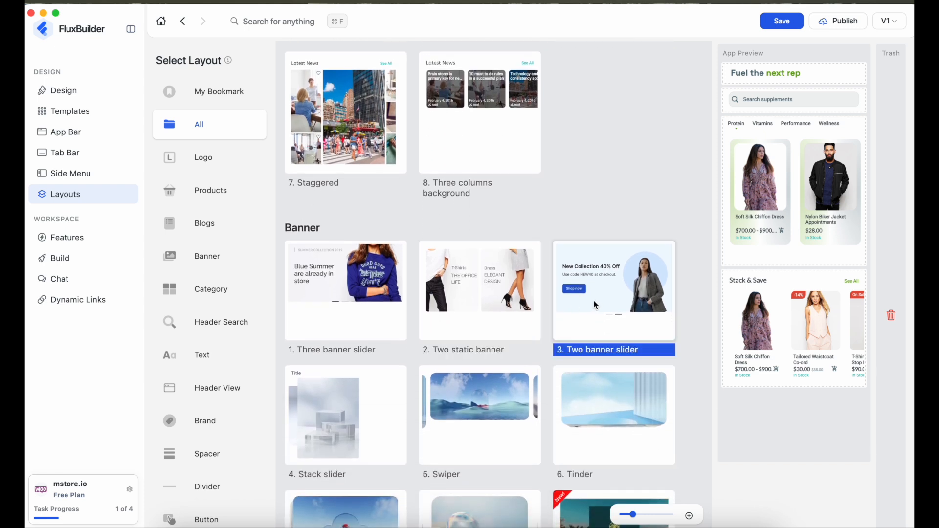
{"action": "scroll", "coordinate": [530, 446], "scroll_direction": "down", "scroll_amount": 2}
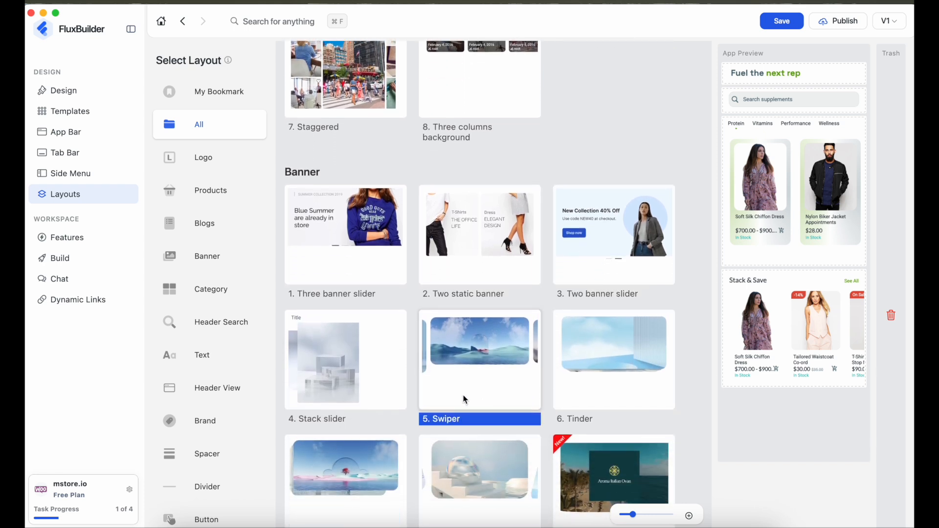
{"action": "left_click_drag", "start_coordinate": [477, 387], "coordinate": [781, 321]}
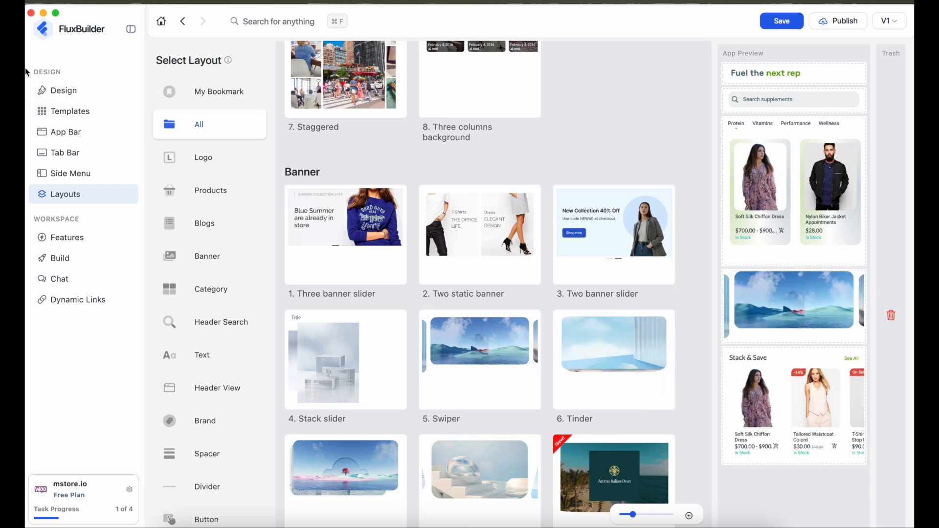
Step: Return to the design view, close the side menu in the preview, and open the Swiper banner for editing
{"action": "left_click", "coordinate": [71, 93]}
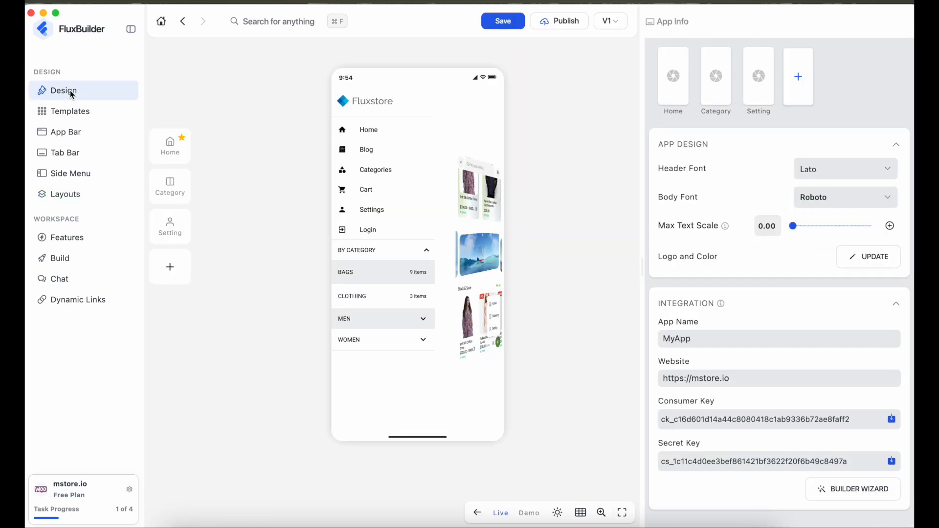
{"action": "left_click", "coordinate": [473, 264]}
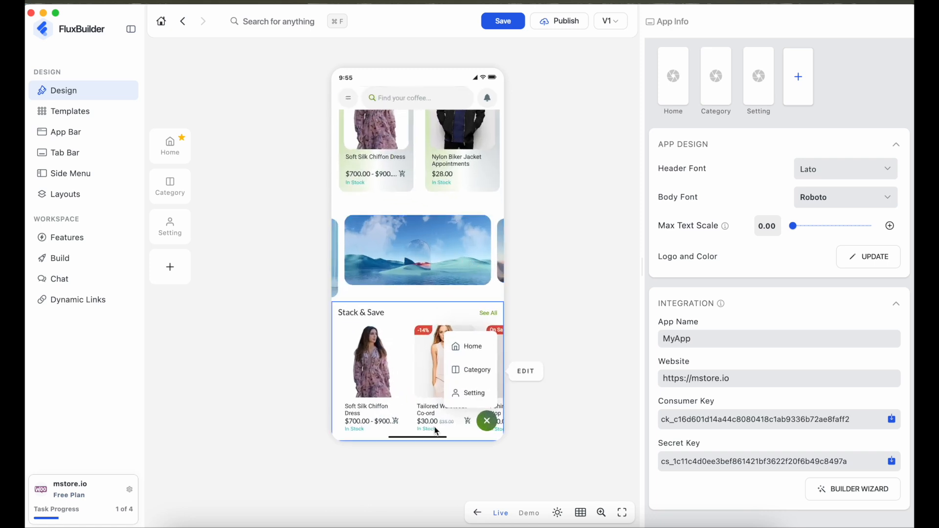
{"action": "scroll", "coordinate": [423, 249], "scroll_direction": "up", "scroll_amount": 5}
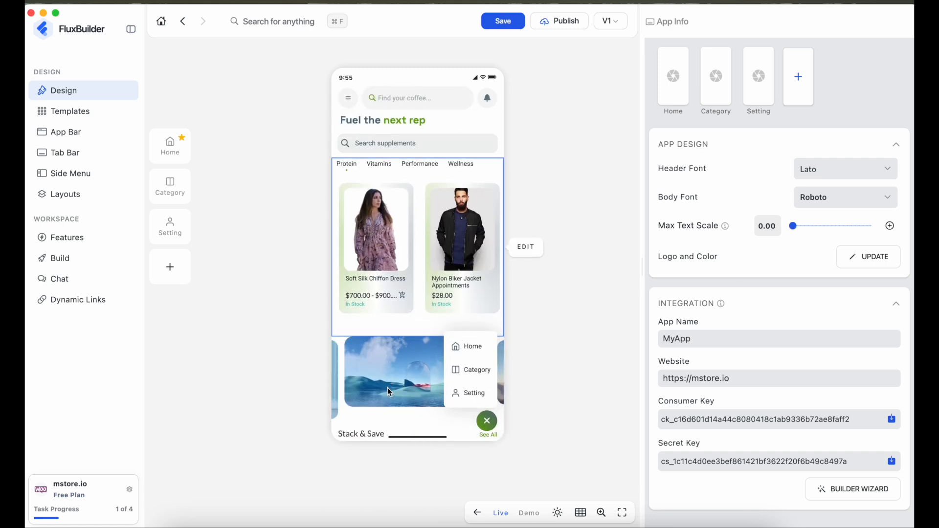
{"action": "left_click", "coordinate": [526, 381]}
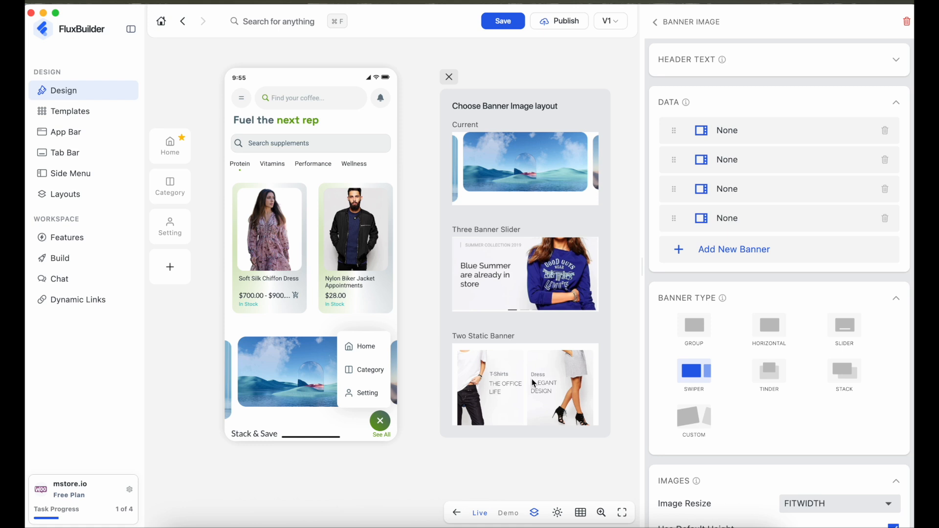
Step: Browse the alternative layouts offered for the banner image
{"action": "mouse_move", "coordinate": [527, 173]}
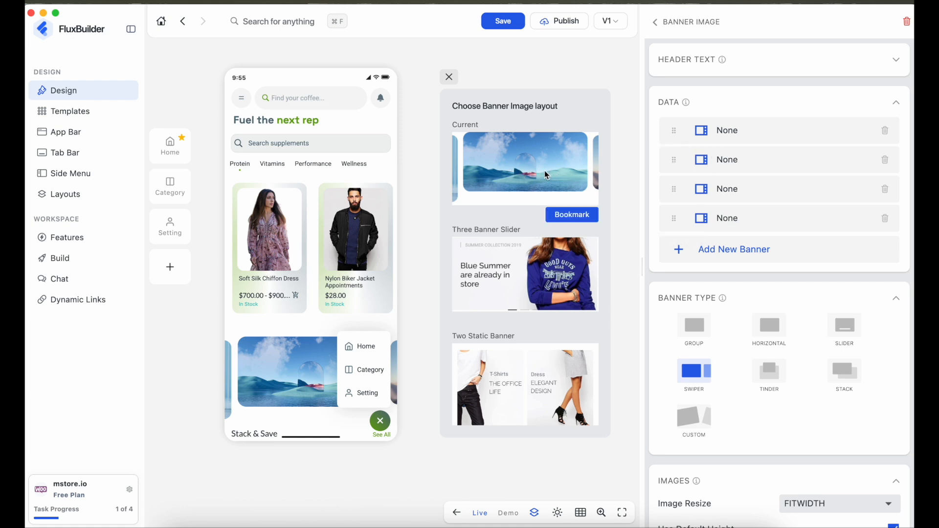
{"action": "scroll", "coordinate": [521, 279], "scroll_direction": "down", "scroll_amount": 10}
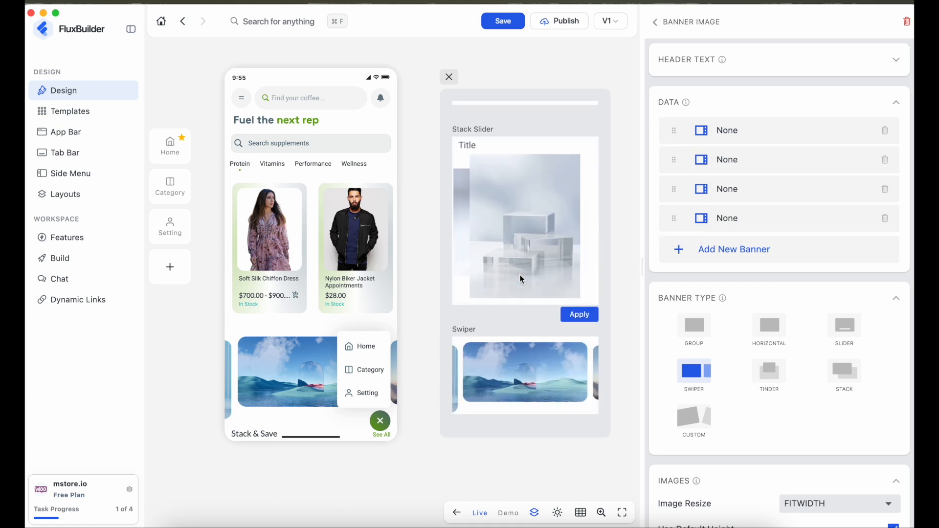
{"action": "scroll", "coordinate": [522, 280], "scroll_direction": "down", "scroll_amount": 15}
{"action": "scroll", "coordinate": [521, 276], "scroll_direction": "down", "scroll_amount": 5}
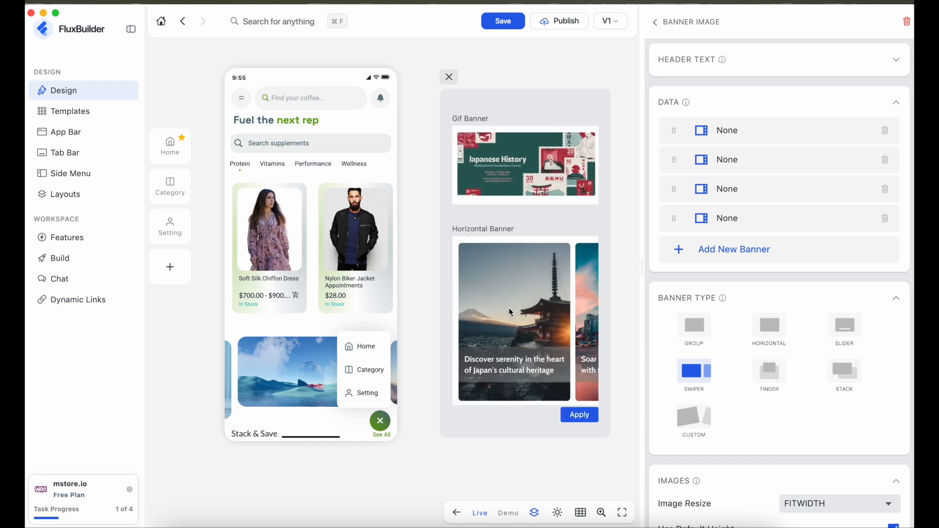
{"action": "scroll", "coordinate": [510, 312], "scroll_direction": "up", "scroll_amount": 20}
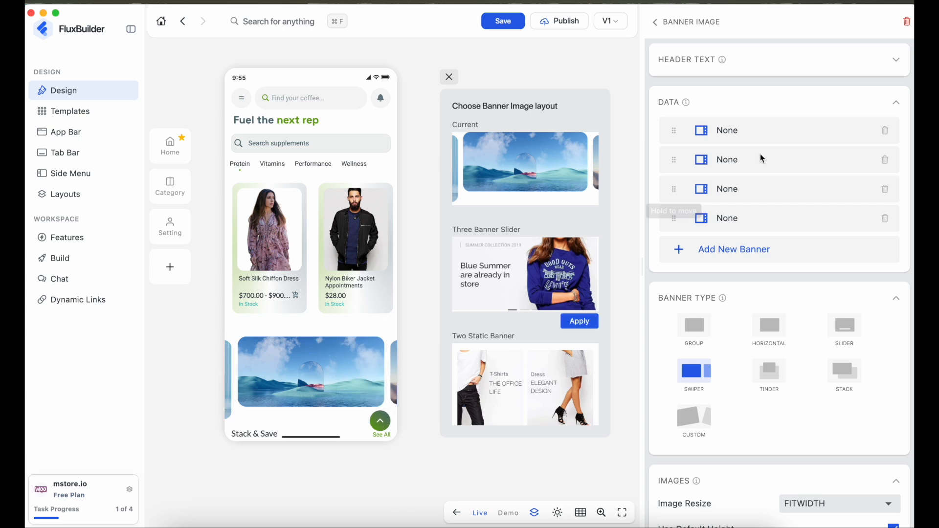
Step: Make the first banner item open the Category screen, review its background options, and return to the banner image settings
{"action": "left_click", "coordinate": [728, 130]}
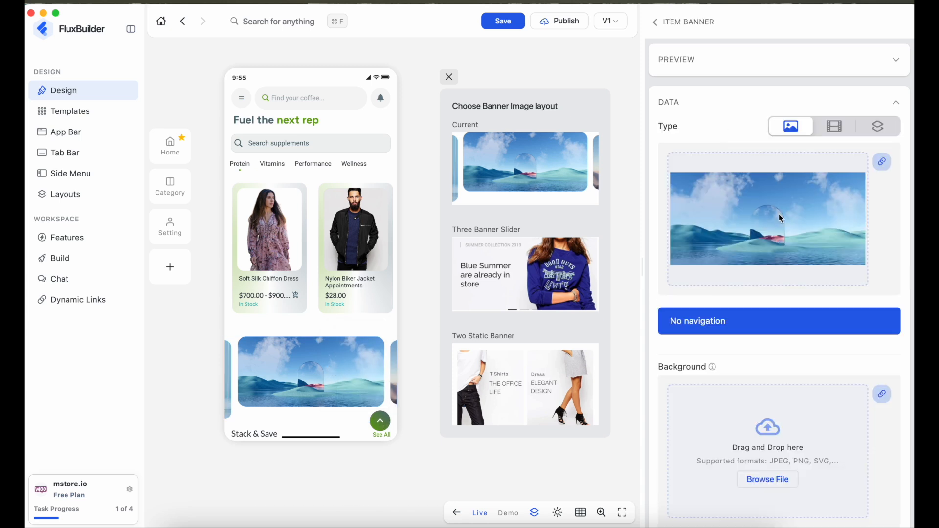
{"action": "left_click", "coordinate": [751, 328]}
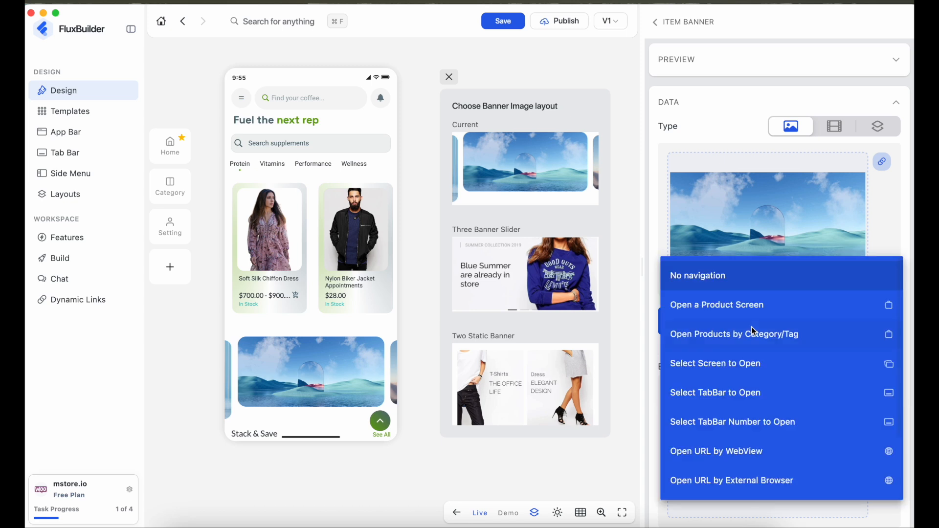
{"action": "left_click", "coordinate": [719, 372]}
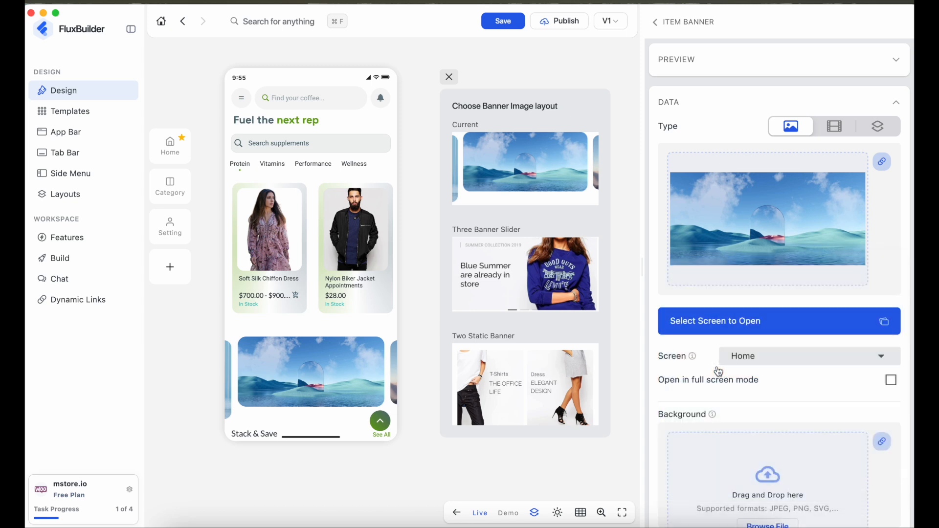
{"action": "left_click", "coordinate": [747, 356]}
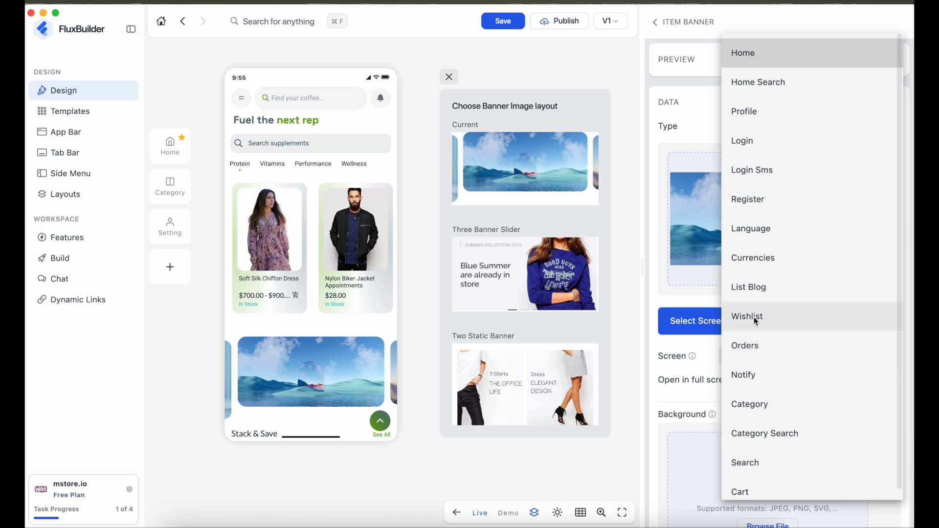
{"action": "left_click", "coordinate": [749, 405]}
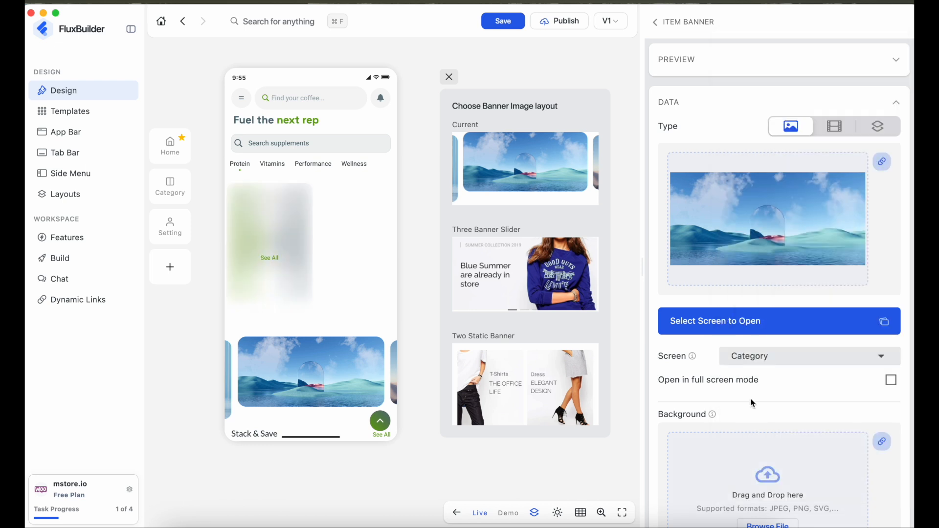
{"action": "scroll", "coordinate": [750, 394], "scroll_direction": "down", "scroll_amount": 5}
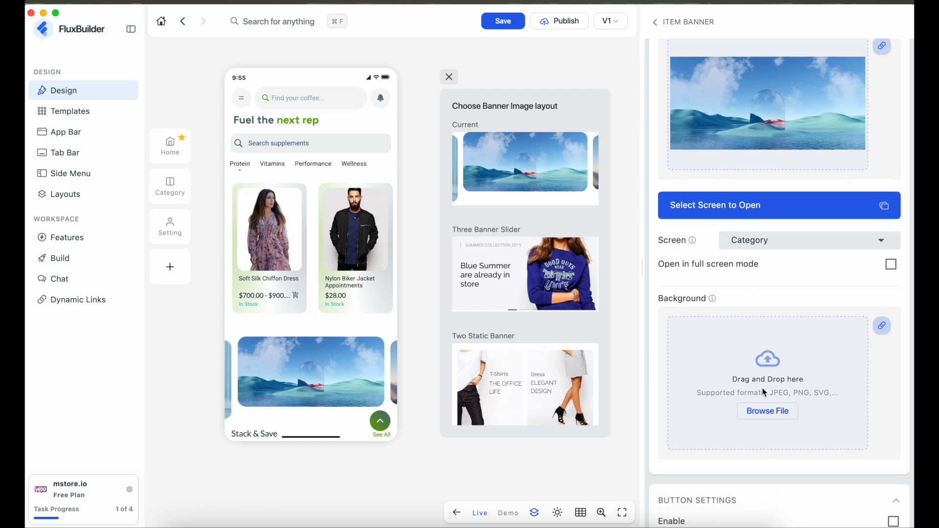
{"action": "scroll", "coordinate": [763, 393], "scroll_direction": "up", "scroll_amount": 6}
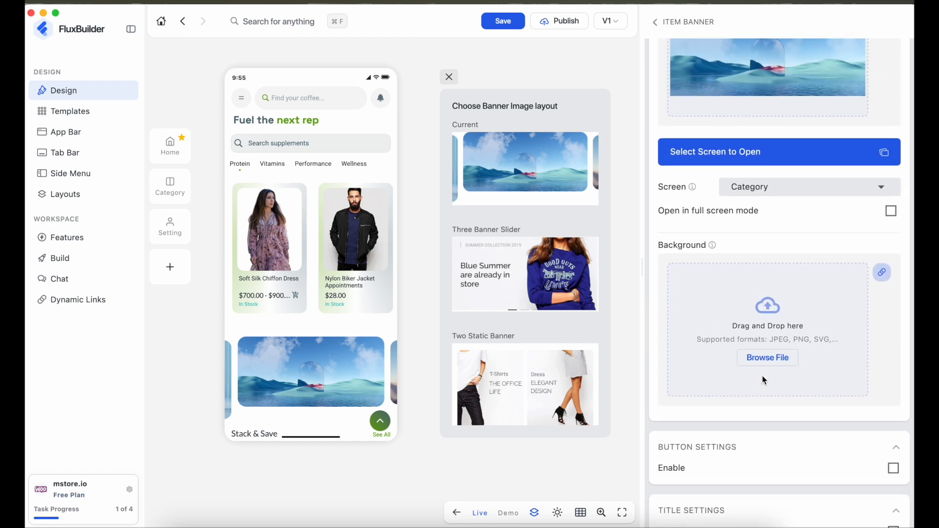
{"action": "left_click", "coordinate": [655, 22]}
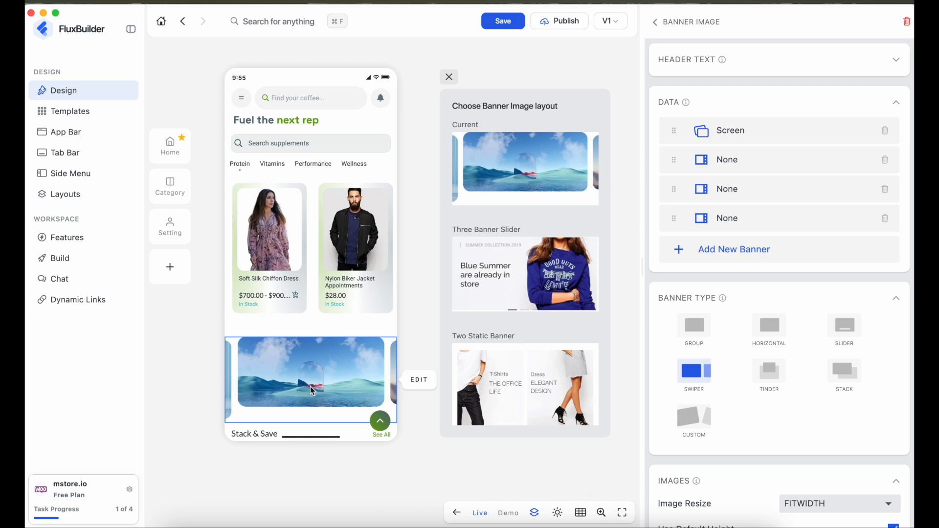
Step: Add a new screen to the app, try the Search design layout on it, and apply the Videos layout instead
{"action": "left_click", "coordinate": [171, 269]}
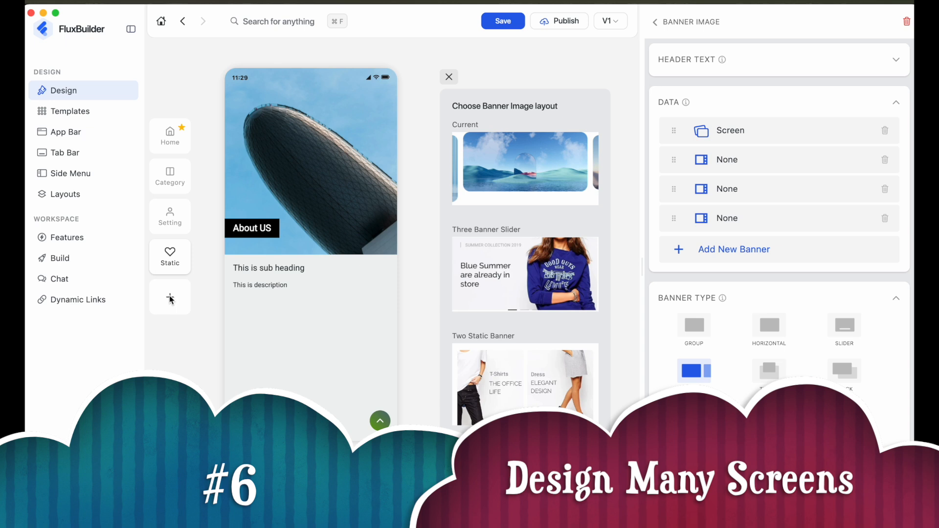
{"action": "left_click", "coordinate": [169, 262]}
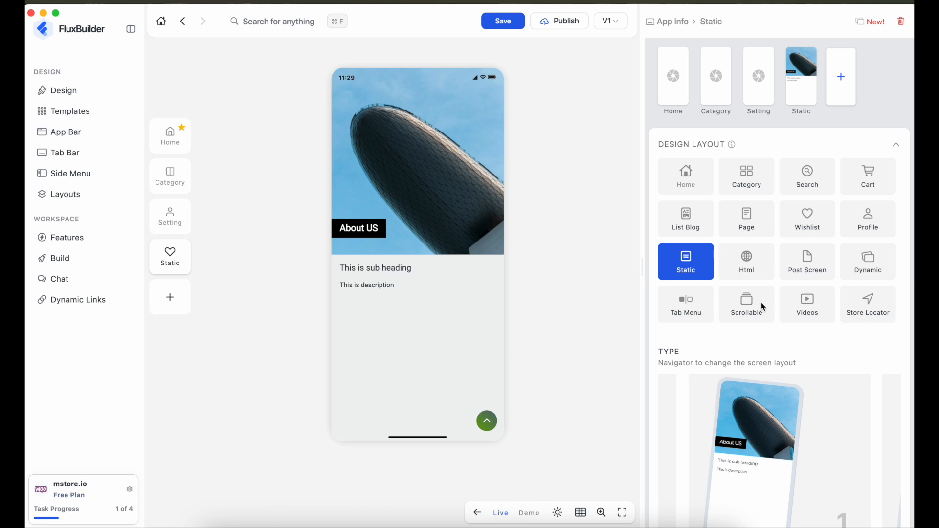
{"action": "left_click", "coordinate": [804, 190]}
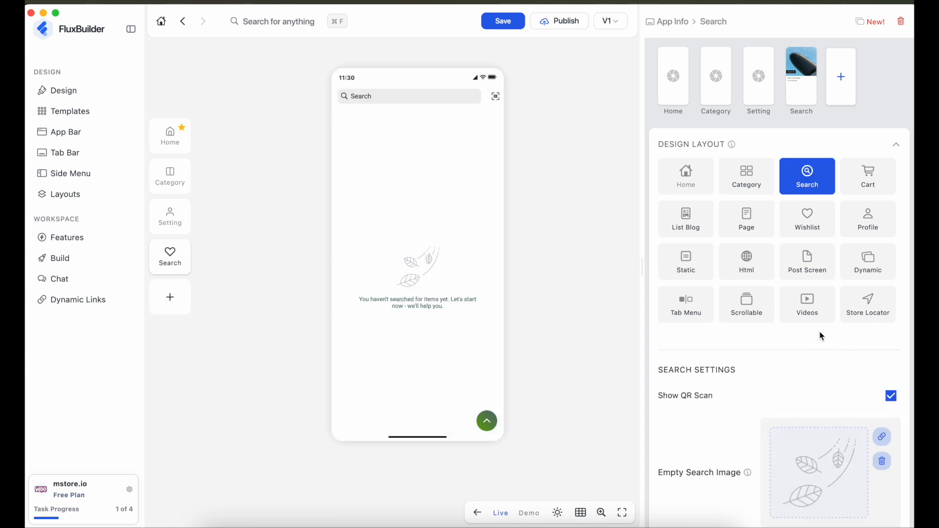
{"action": "left_click", "coordinate": [808, 313]}
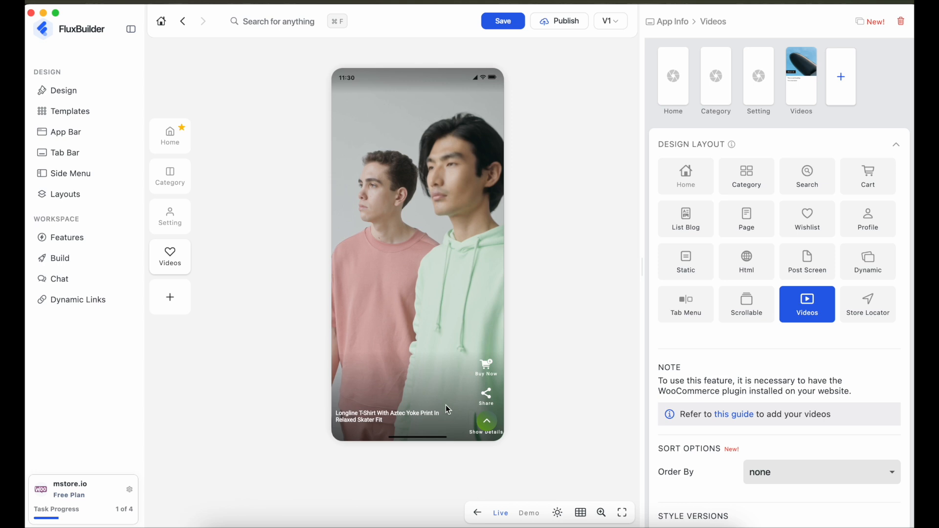
Step: Add Style 6 as a style version of the Videos screen
{"action": "scroll", "coordinate": [712, 452], "scroll_direction": "down", "scroll_amount": 5}
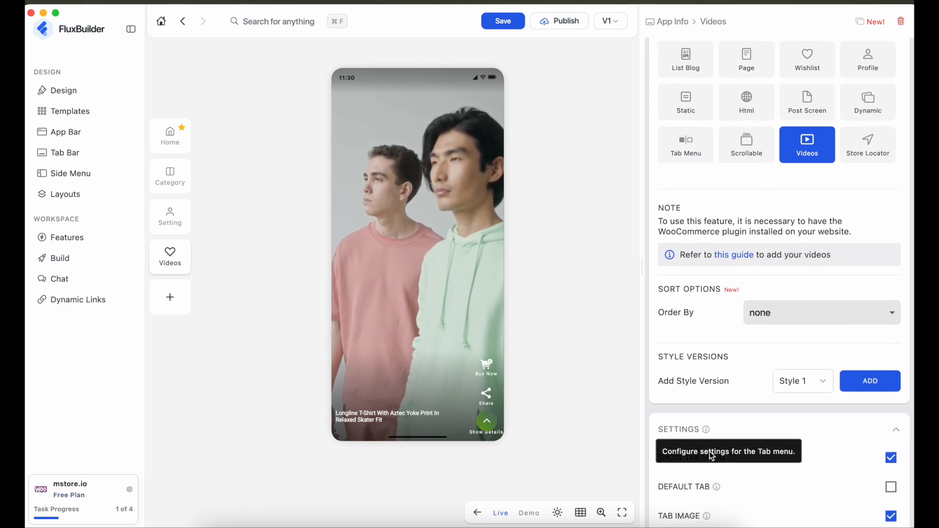
{"action": "left_click", "coordinate": [798, 377]}
{"action": "left_click", "coordinate": [801, 341]}
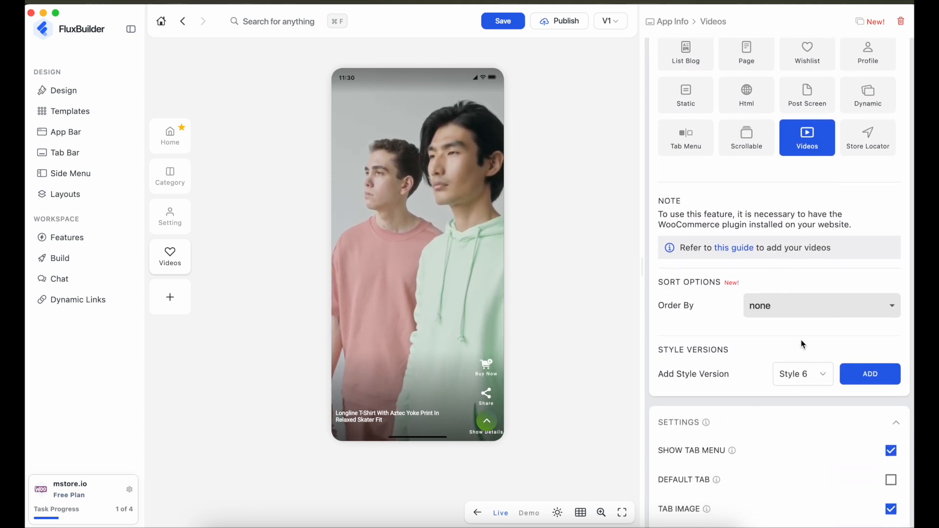
{"action": "left_click", "coordinate": [863, 376]}
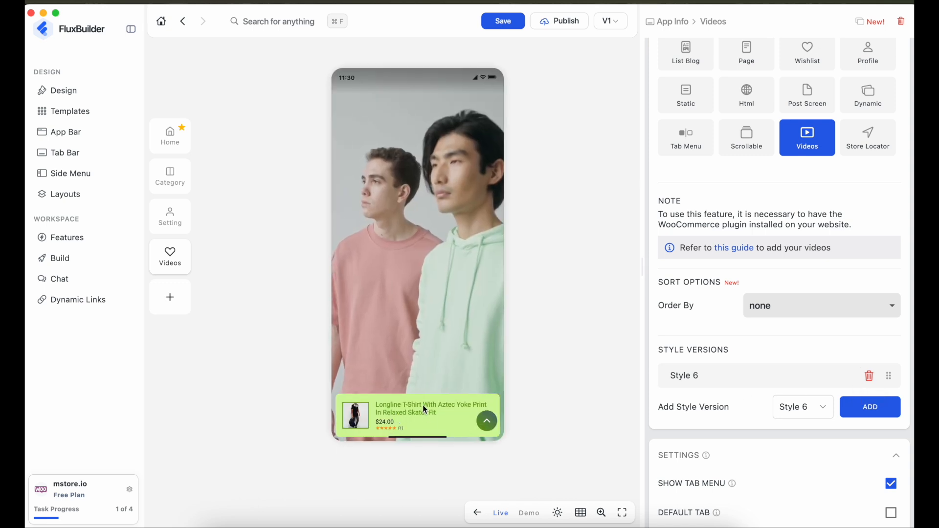
Step: Add Style 4 as a second style version of the Videos screen and browse through the videos in the preview
{"action": "left_click", "coordinate": [818, 411]}
{"action": "left_click", "coordinate": [797, 315]}
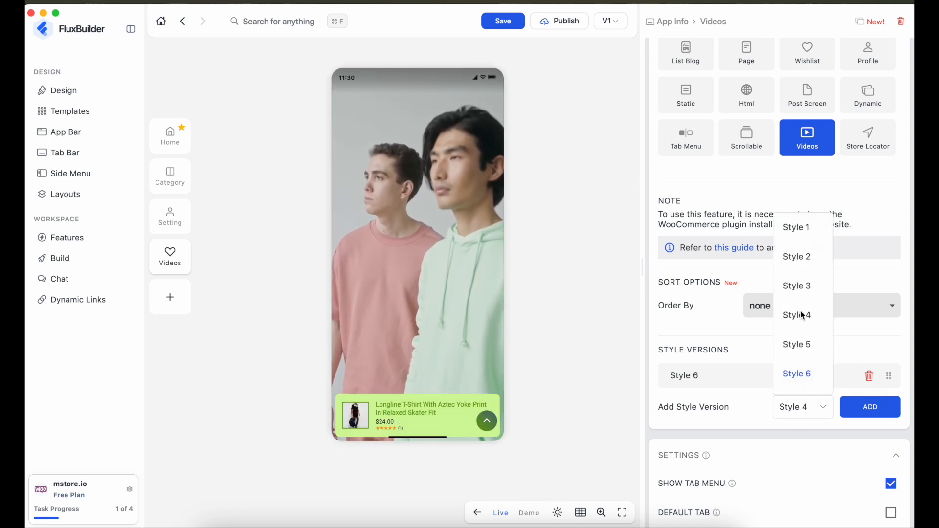
{"action": "left_click", "coordinate": [860, 407]}
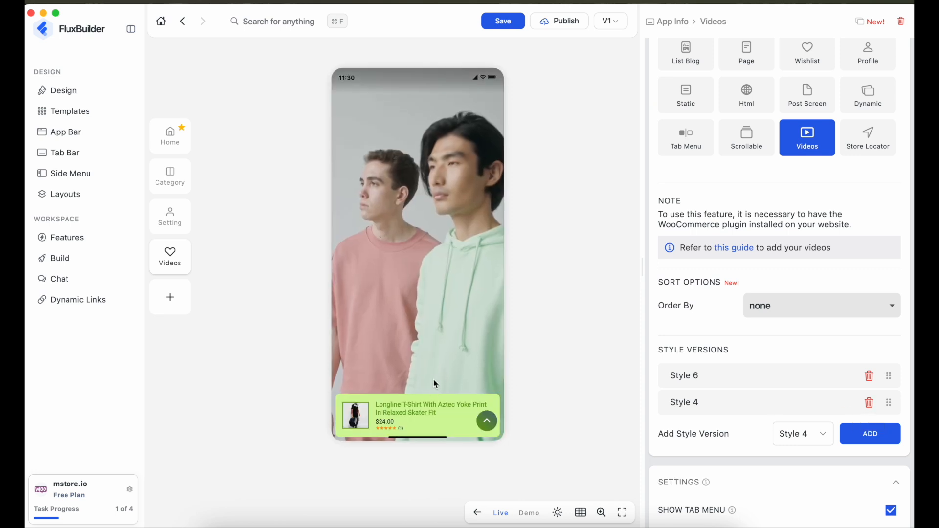
{"action": "scroll", "coordinate": [432, 379], "scroll_direction": "down", "scroll_amount": 3}
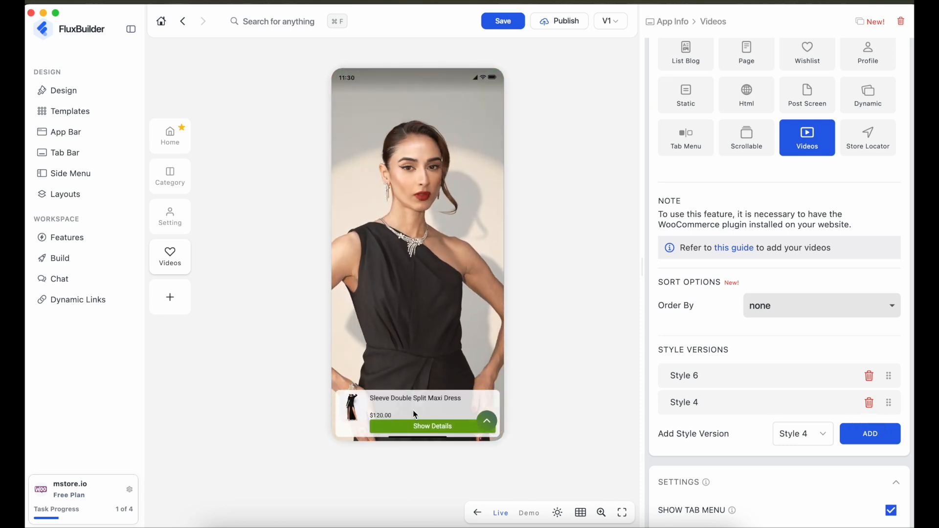
{"action": "scroll", "coordinate": [418, 365], "scroll_direction": "down", "scroll_amount": 3}
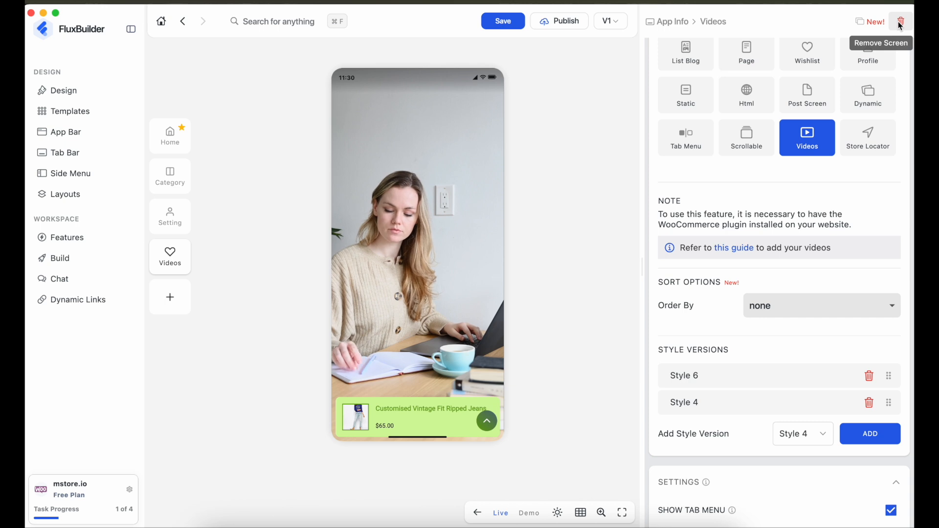
Step: Add another screen with the Static layout and delete it again
{"action": "scroll", "coordinate": [809, 145], "scroll_direction": "up", "scroll_amount": 2}
{"action": "scroll", "coordinate": [808, 145], "scroll_direction": "up", "scroll_amount": 2}
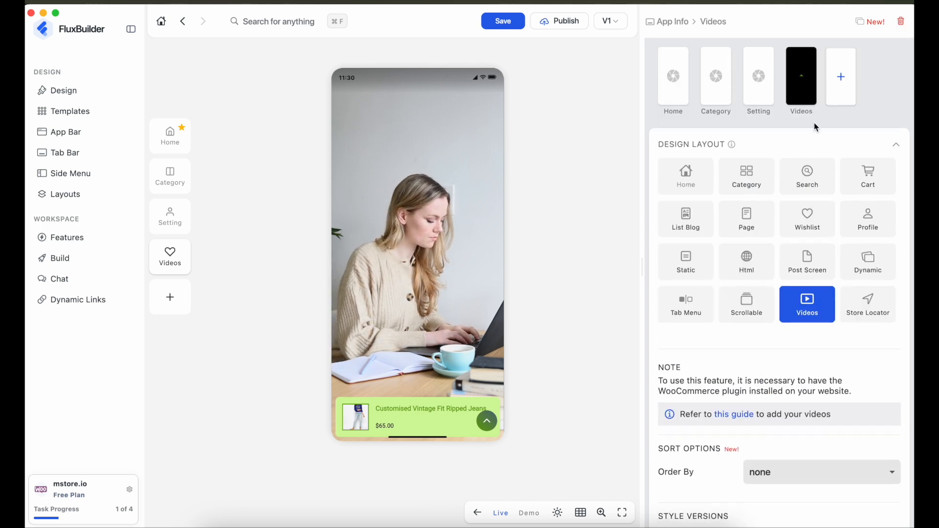
{"action": "left_click", "coordinate": [841, 79]}
{"action": "left_click", "coordinate": [840, 81]}
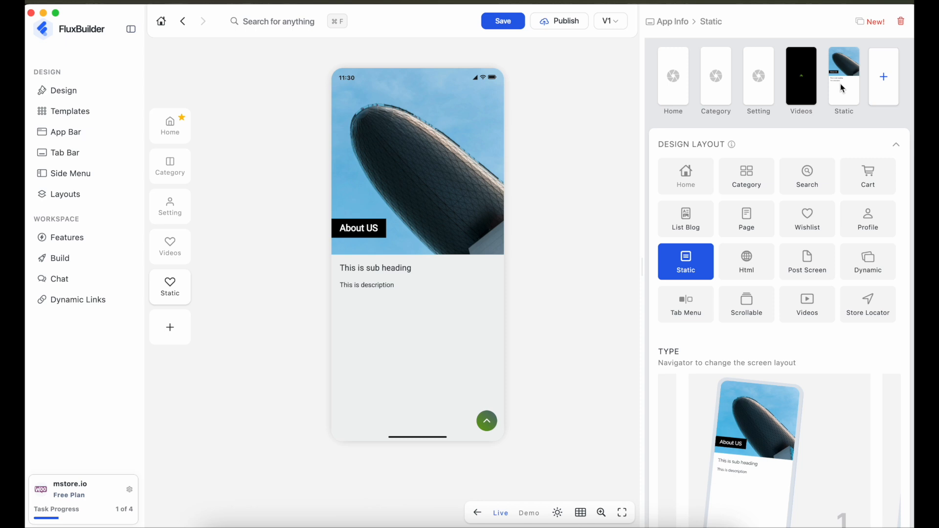
{"action": "left_click", "coordinate": [859, 49]}
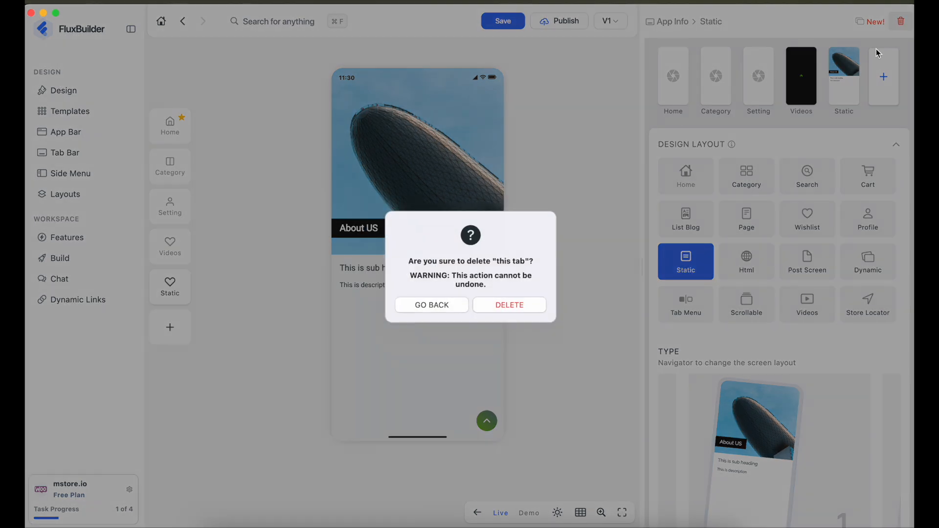
{"action": "left_click", "coordinate": [523, 313]}
Step: Delete the Videos screen from the app
{"action": "left_click", "coordinate": [797, 95]}
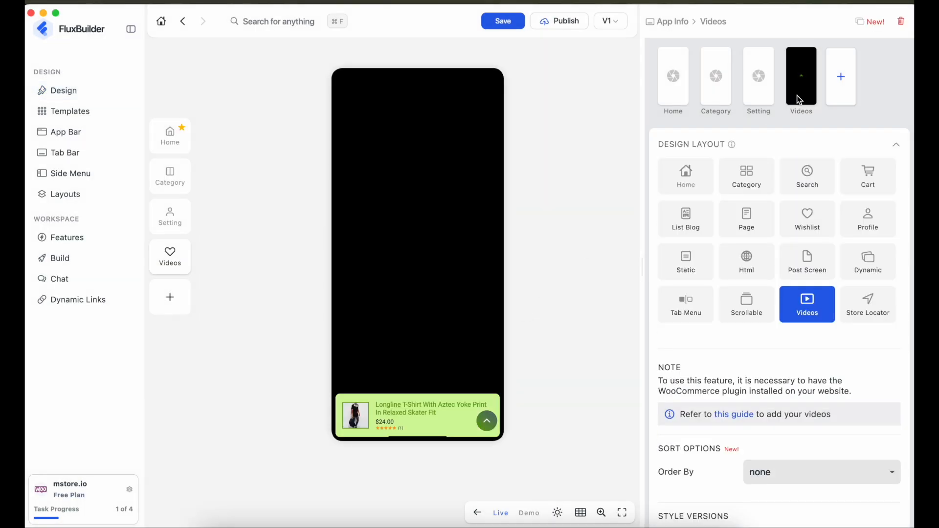
{"action": "left_click", "coordinate": [900, 24]}
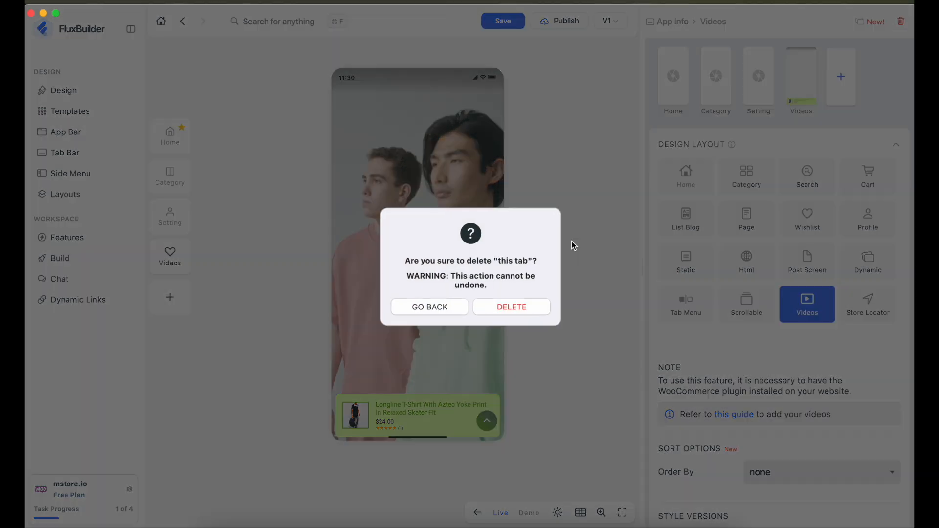
{"action": "left_click", "coordinate": [509, 304]}
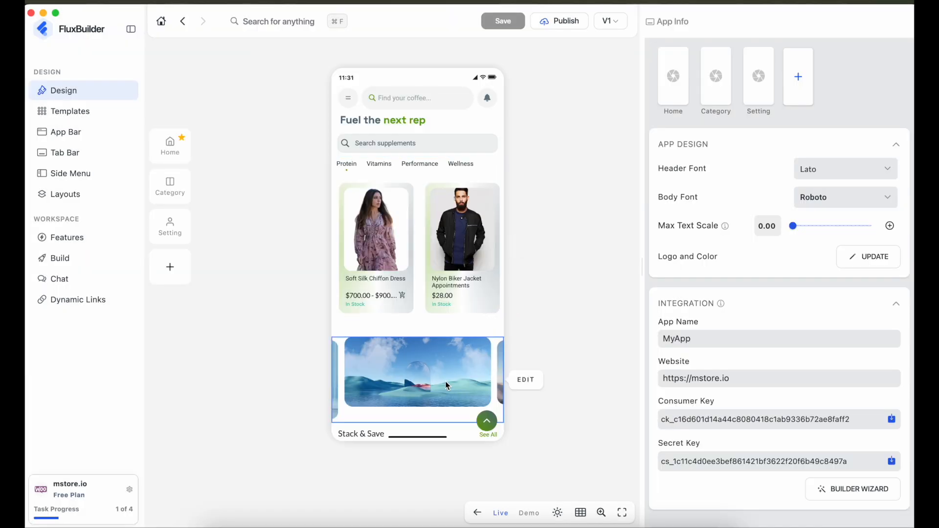
Step: Look over the import and export tools among the WooCommerce features, and return to the design view
{"action": "left_click", "coordinate": [71, 240]}
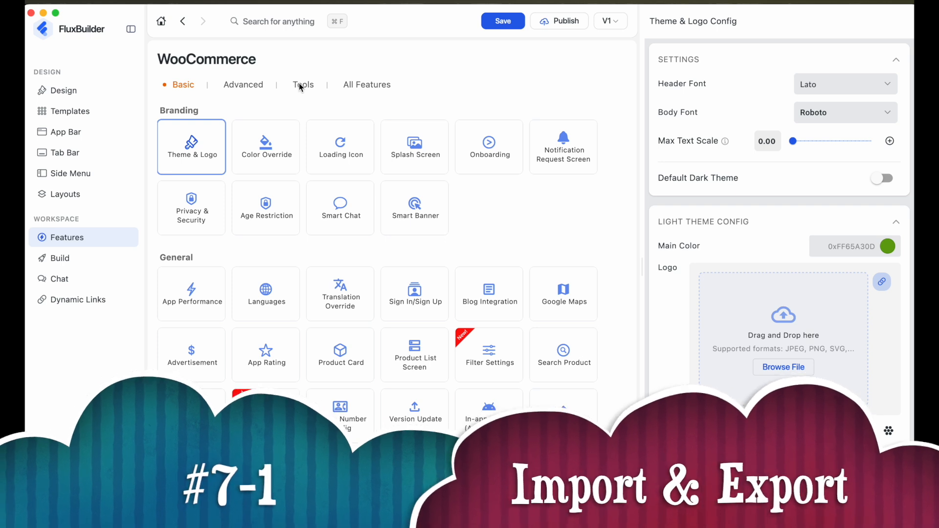
{"action": "left_click", "coordinate": [304, 87]}
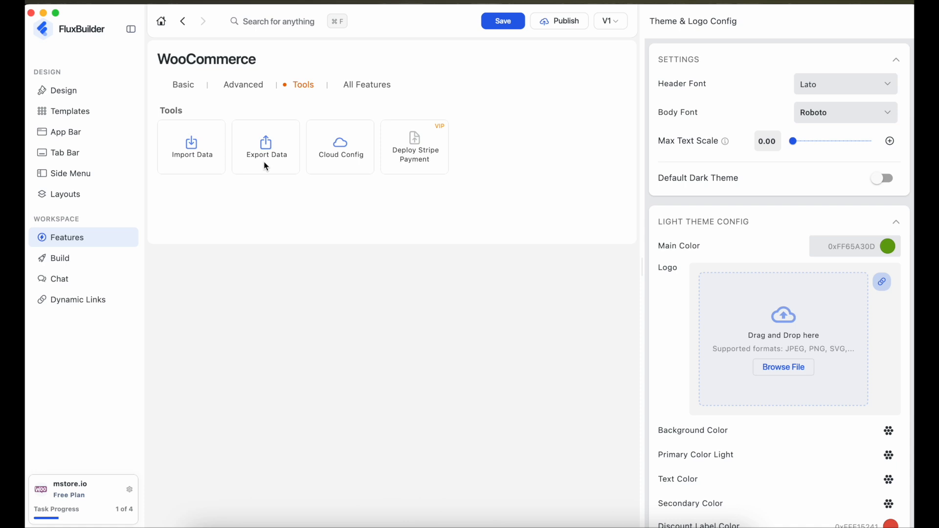
{"action": "left_click", "coordinate": [67, 90]}
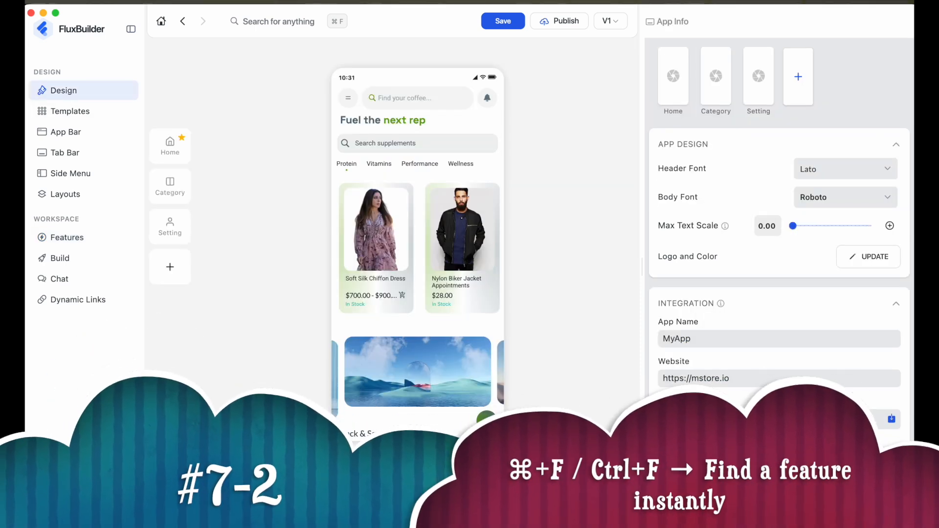
Step: Find the Product List Screen feature through the search and open its settings
{"action": "key", "text": "super+f"}
{"action": "left_click", "coordinate": [235, 26]}
{"action": "left_click", "coordinate": [228, 93]}
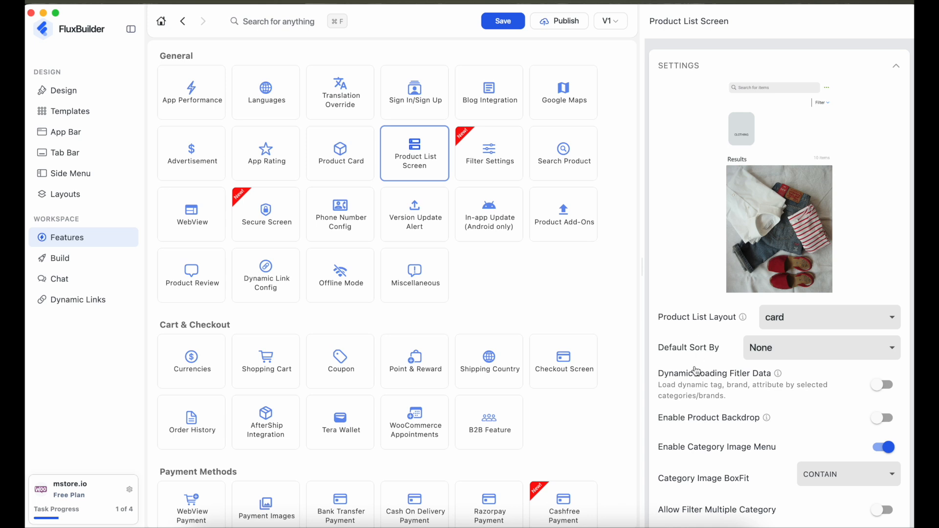
Step: Turn off Product List Category Menu and Enable Category Image Menu, and set the Product List Layout to columns
{"action": "scroll", "coordinate": [693, 371], "scroll_direction": "down", "scroll_amount": 3}
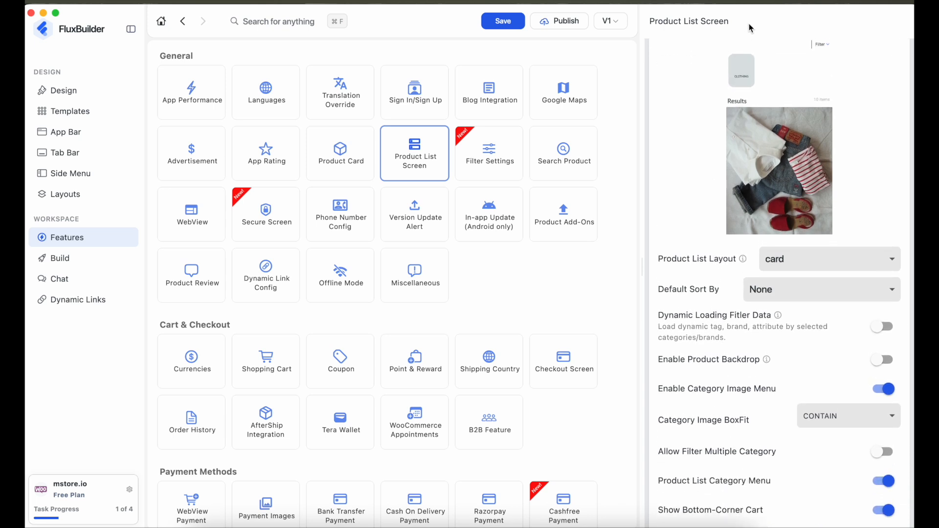
{"action": "scroll", "coordinate": [747, 370], "scroll_direction": "down", "scroll_amount": 4}
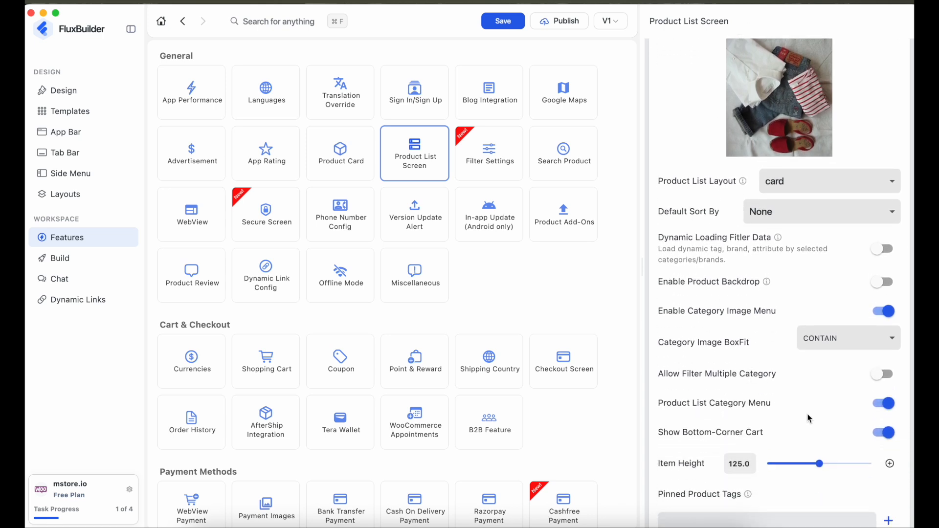
{"action": "left_click", "coordinate": [883, 403]}
{"action": "left_click", "coordinate": [883, 312]}
{"action": "scroll", "coordinate": [752, 341], "scroll_direction": "up", "scroll_amount": 7}
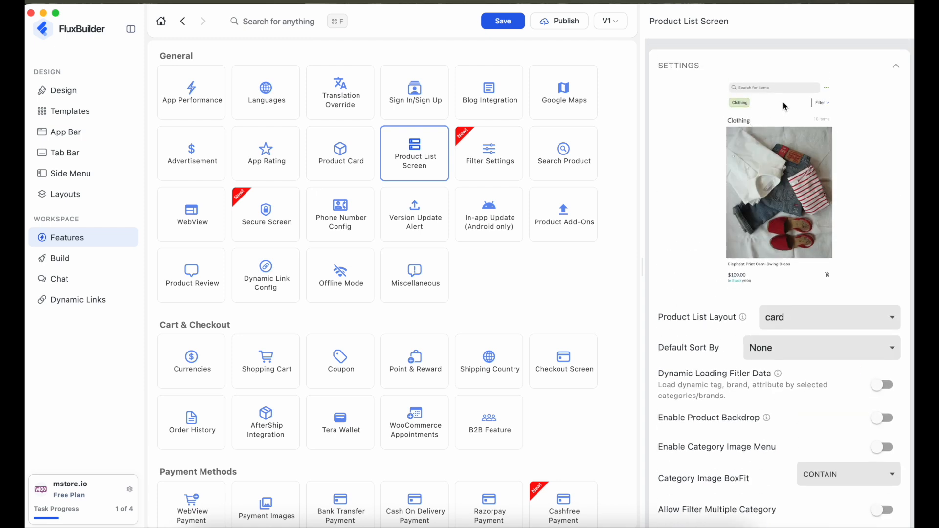
{"action": "left_click", "coordinate": [797, 313]}
{"action": "left_click", "coordinate": [791, 297]}
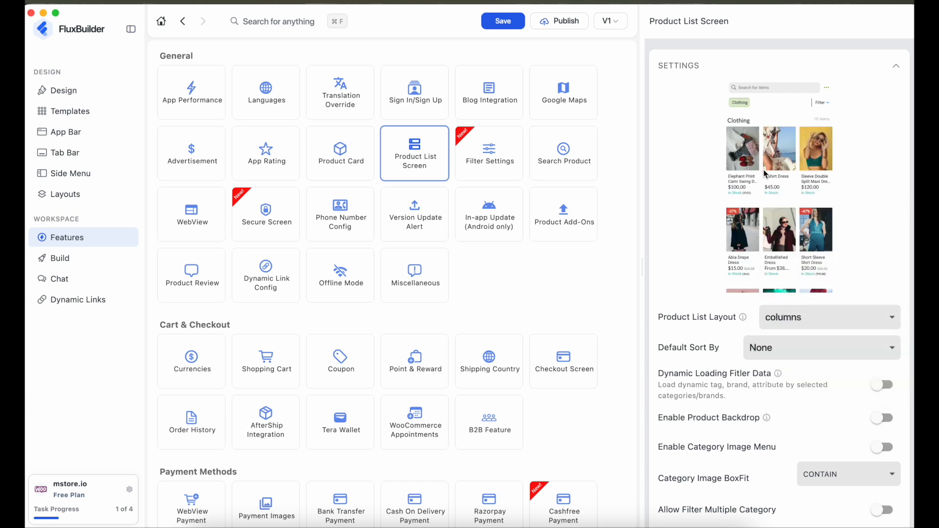
Step: Return to the design view and open the full Stack & Save product list in the preview
{"action": "left_click", "coordinate": [69, 92]}
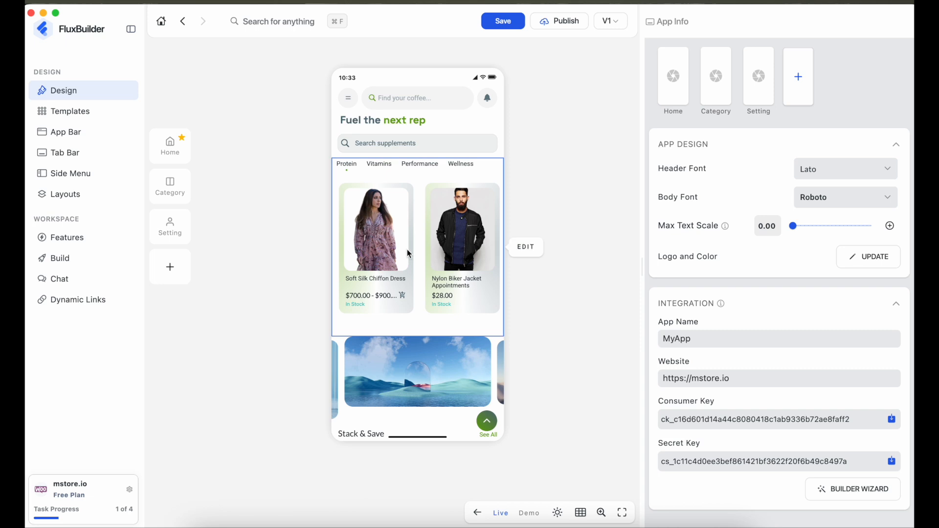
{"action": "scroll", "coordinate": [411, 349], "scroll_direction": "down", "scroll_amount": 5}
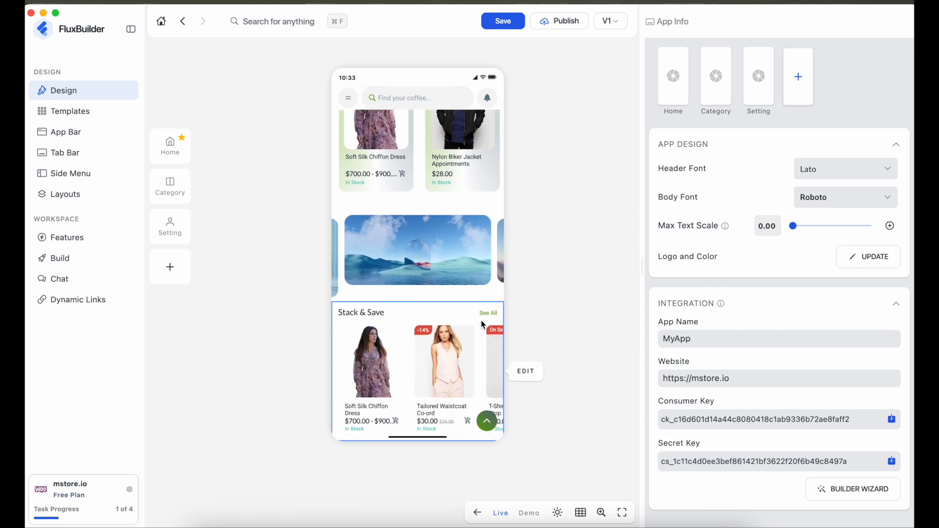
{"action": "left_click", "coordinate": [488, 314]}
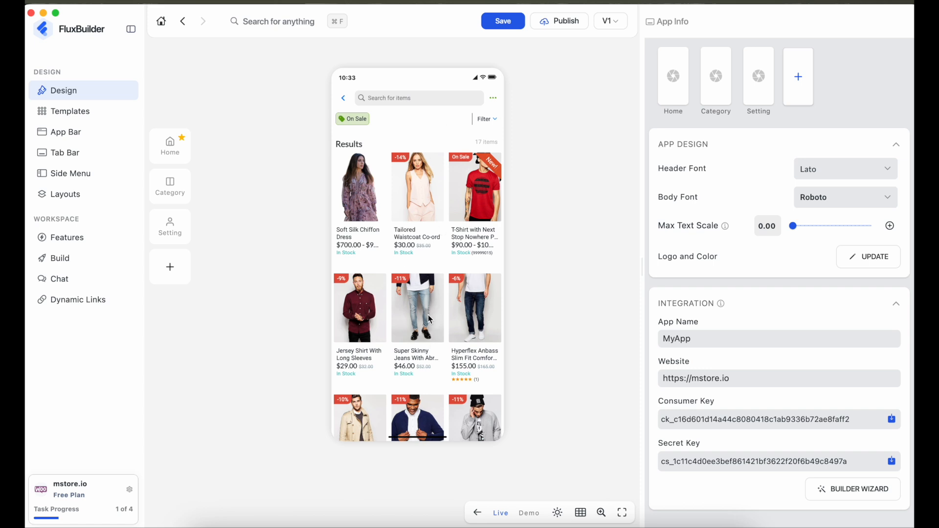
Step: Search the features for "pay" and open the Cashfree Payment settings
{"action": "key", "text": "super+f"}
{"action": "type", "text": "pay"}
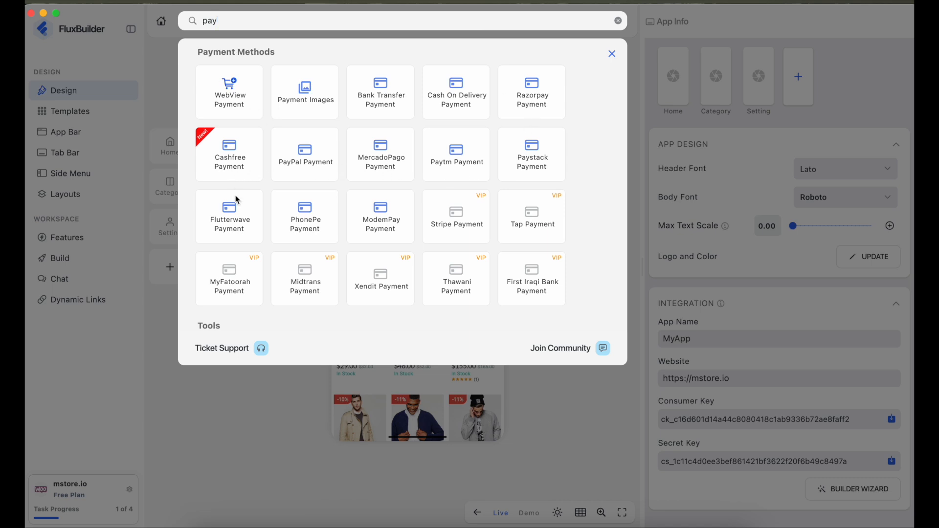
{"action": "left_click", "coordinate": [225, 164]}
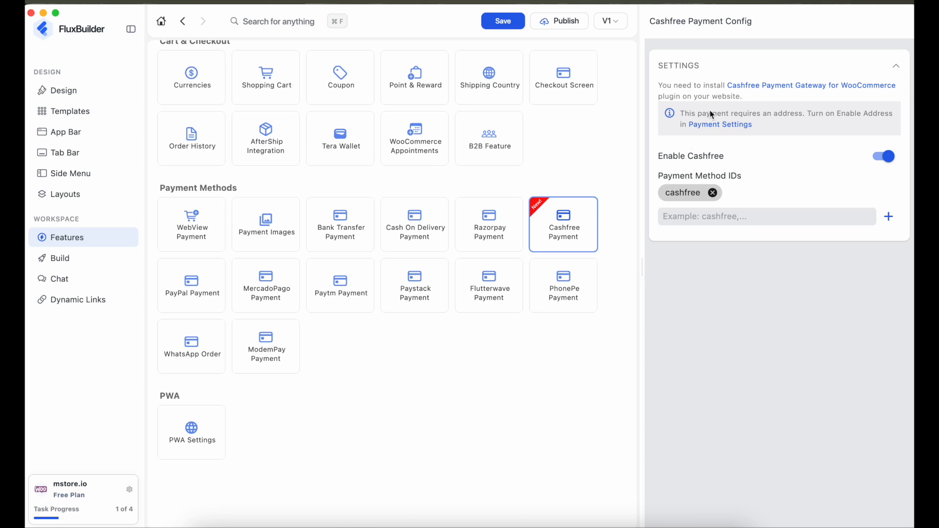